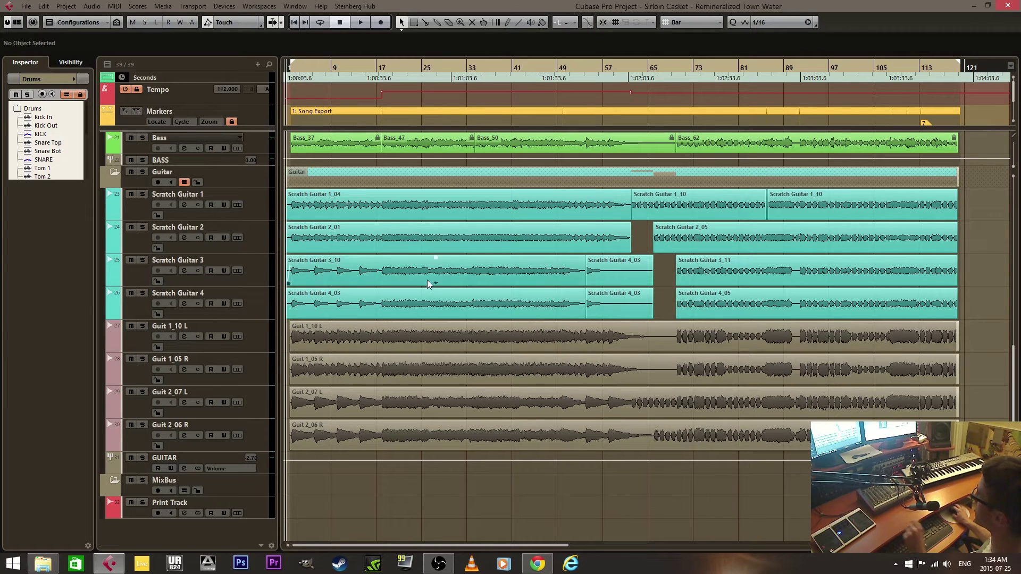
Step: Enable Group Editing on the Guitar folder track, and collapse and re-expand the folder
click(185, 182)
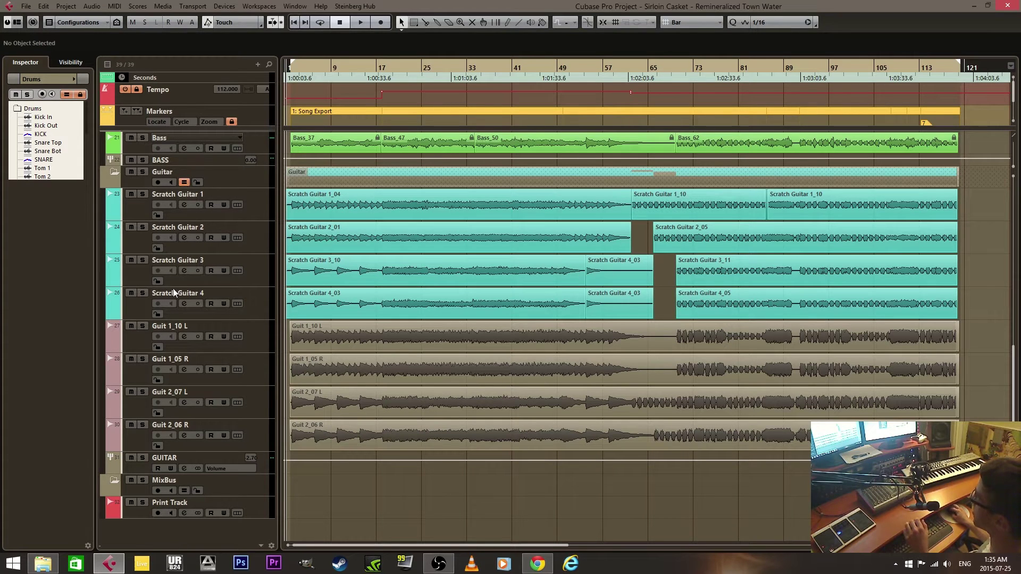
click(114, 174)
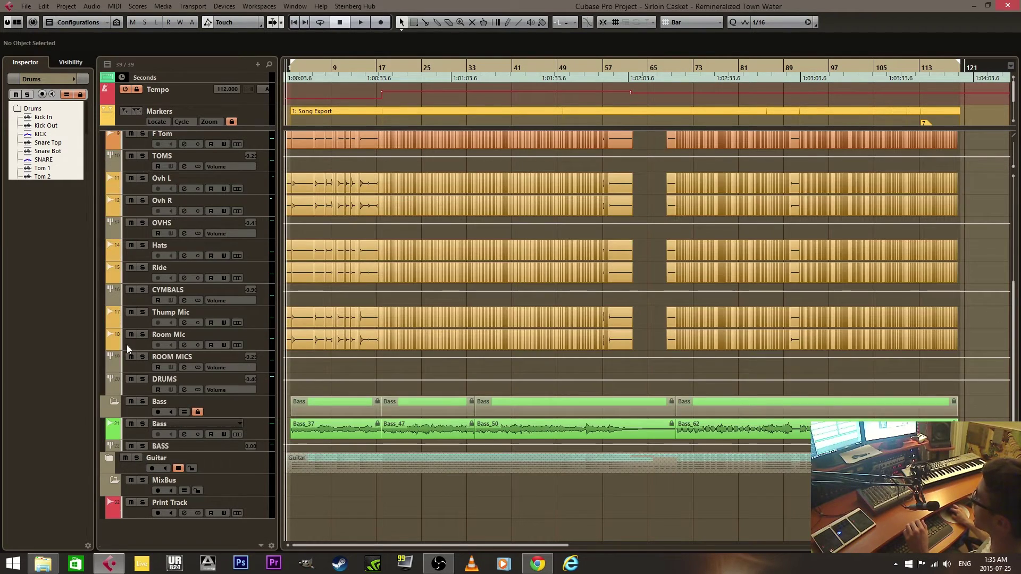
click(110, 458)
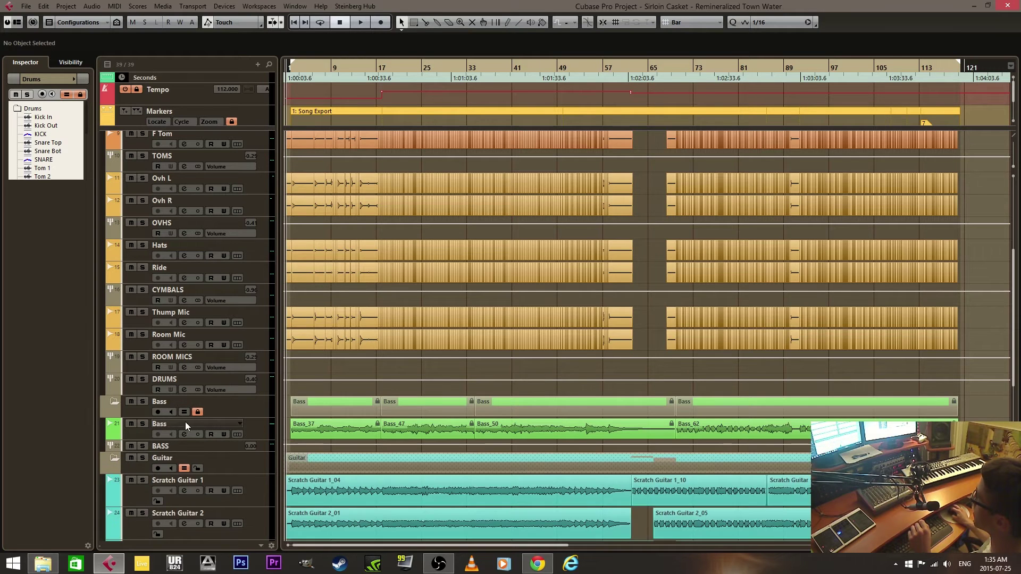
scroll(353, 423, down, 5)
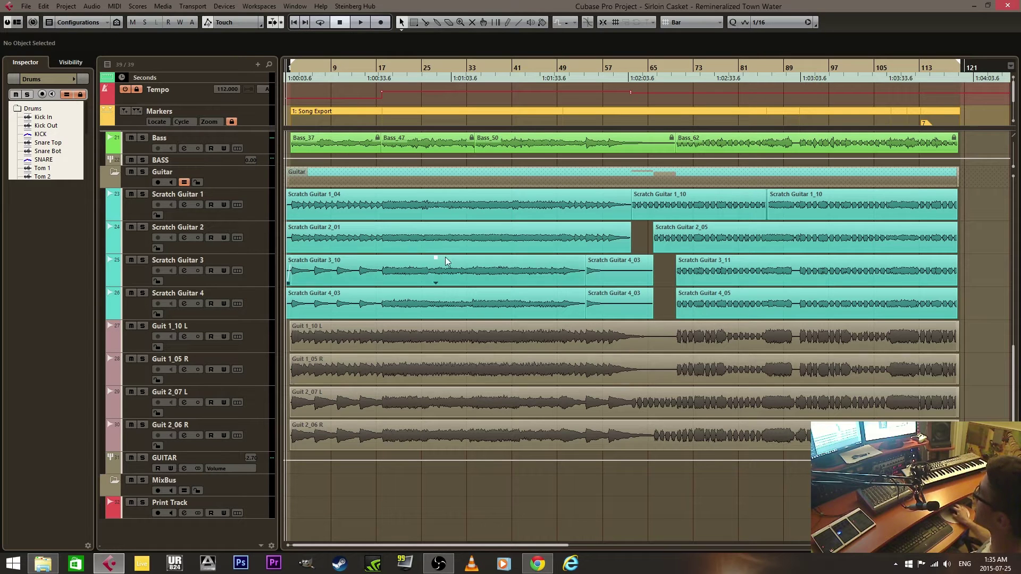
Step: Select the Scratch Guitar 1_04 event, toggle Group Editing off and on for the Guitar folder, and clear the selection
click(446, 208)
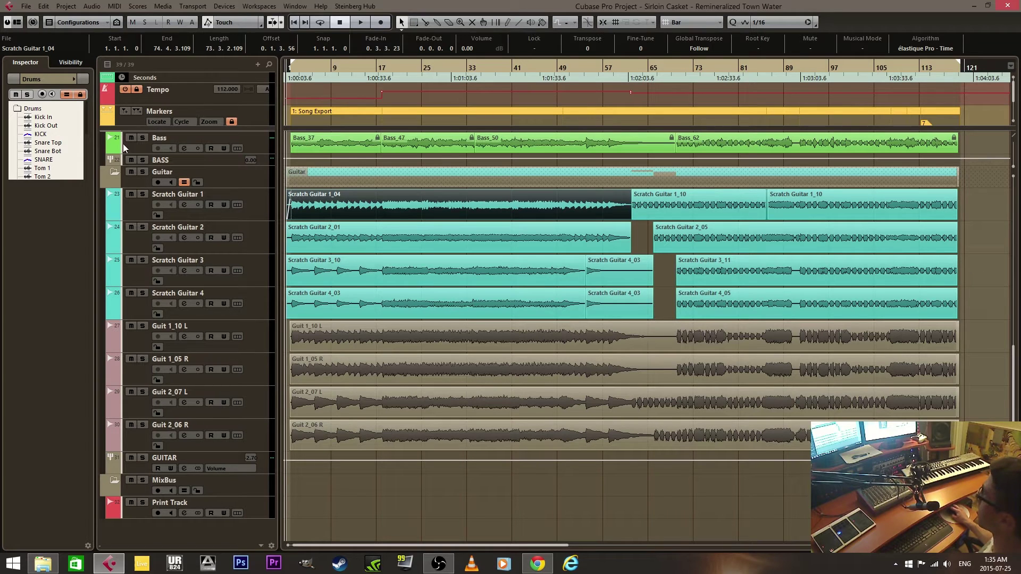
click(184, 183)
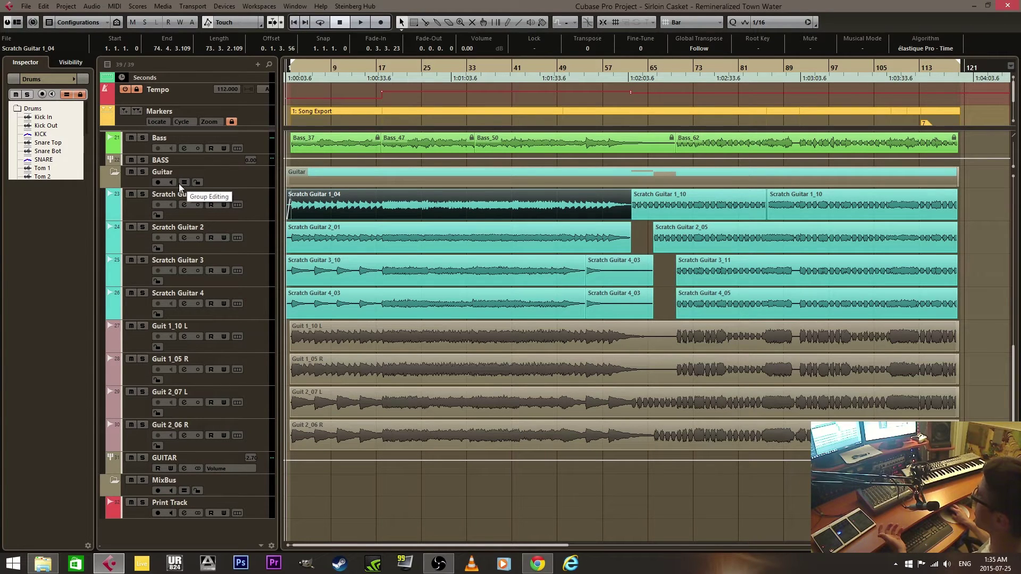
click(185, 183)
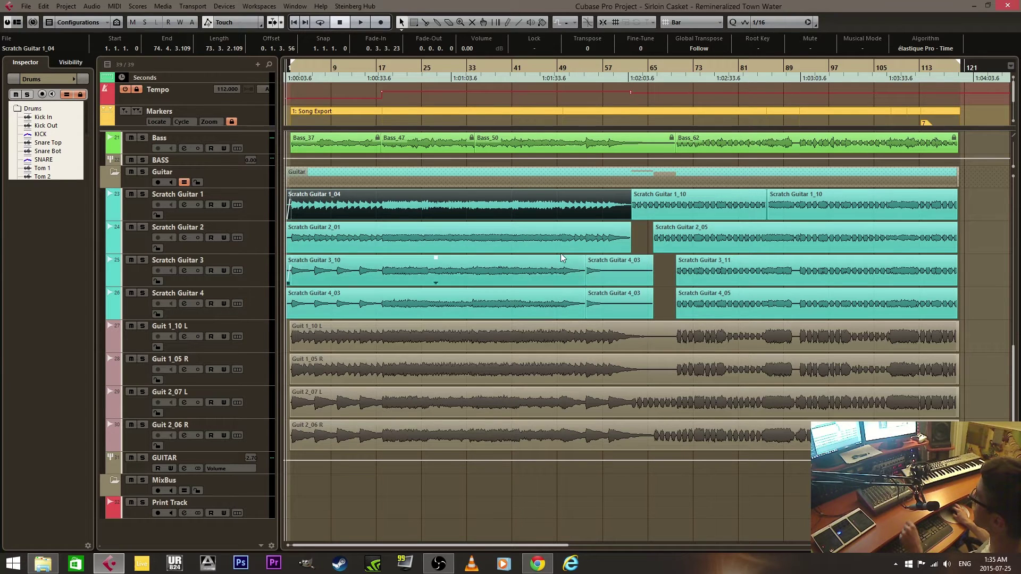
click(572, 180)
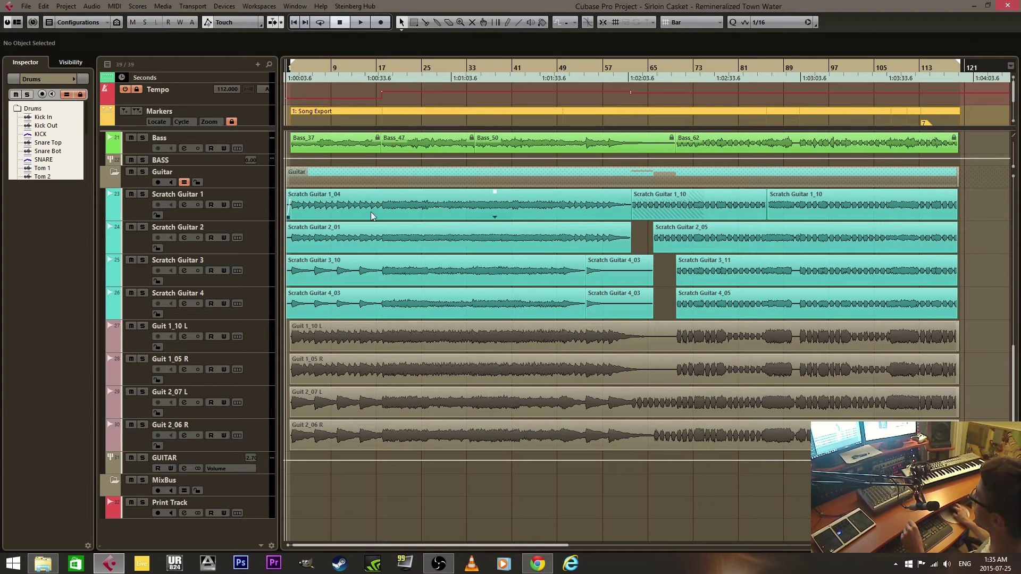
Step: Check group selection by selecting individual Scratch Guitar 1 and 2 events, and briefly view Scratch Guitar 2_05 in the Sample Editor
click(519, 205)
click(538, 235)
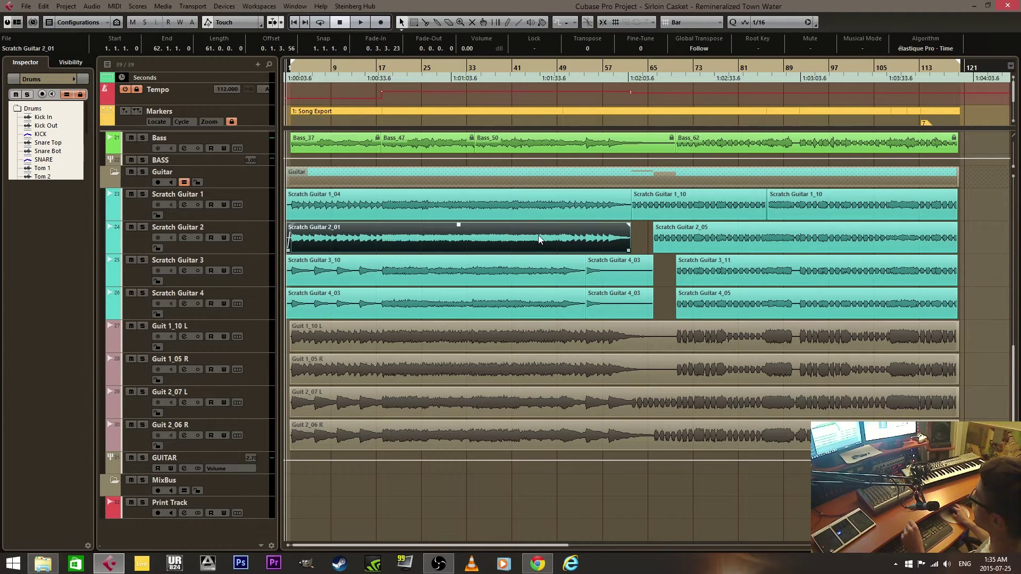
click(689, 216)
click(821, 218)
double_click(809, 242)
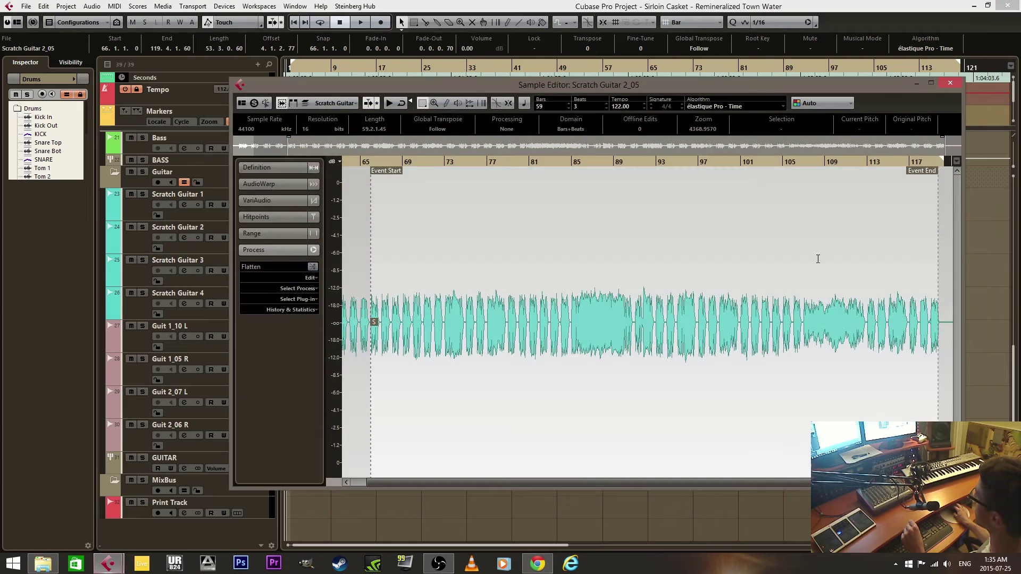
click(952, 83)
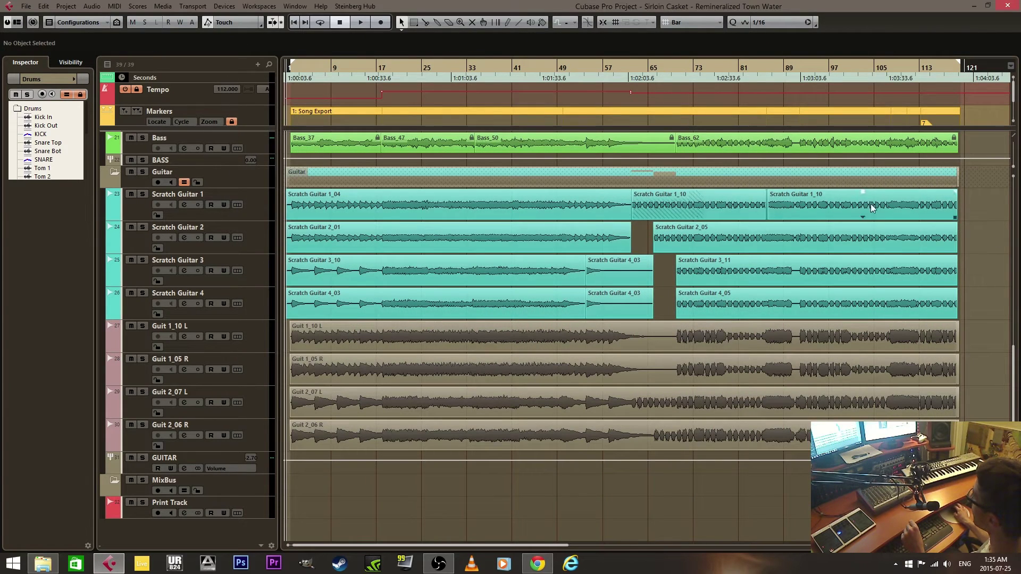
Step: Select all guitar events at once, clear the selection, and test group selection on Guit 1_05 R and the Scratch Guitar 4, 2 and 1 events
drag(965, 193, 261, 452)
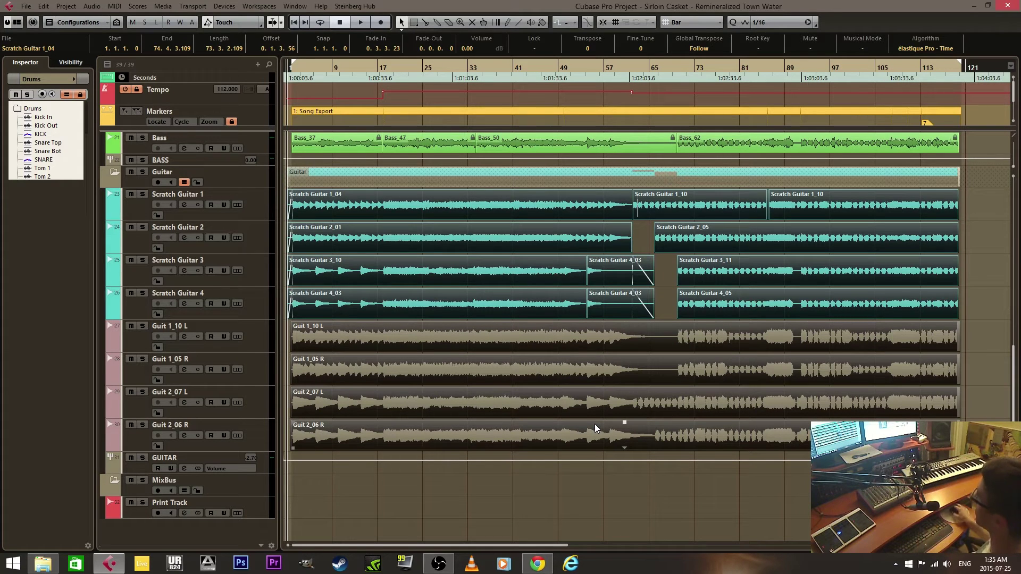
click(454, 481)
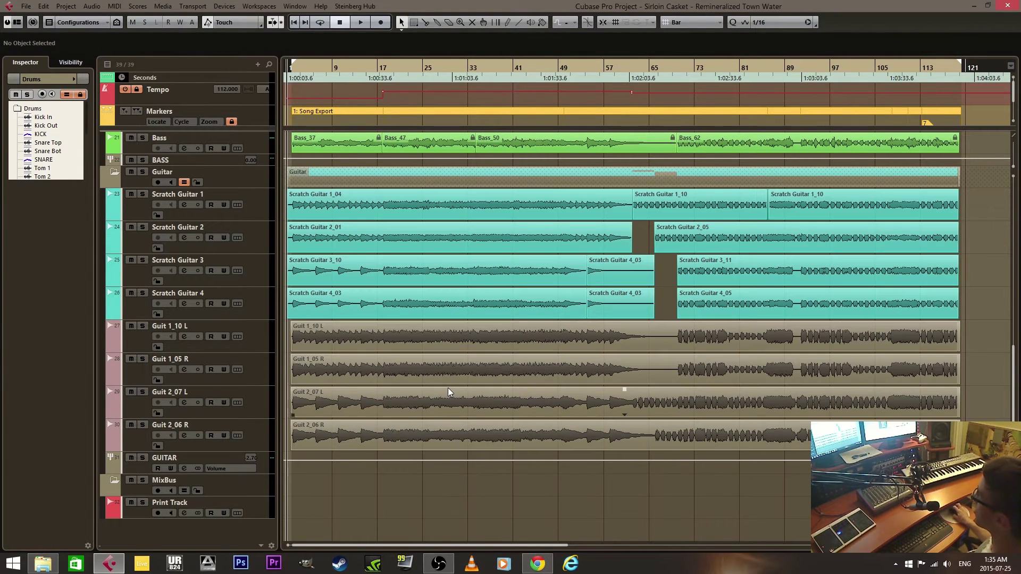
click(392, 371)
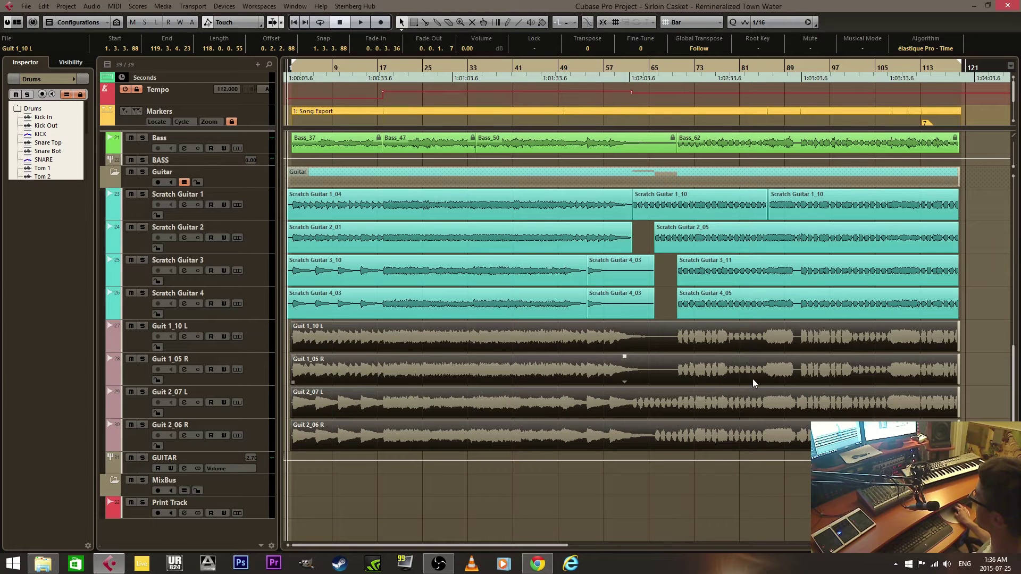
click(386, 303)
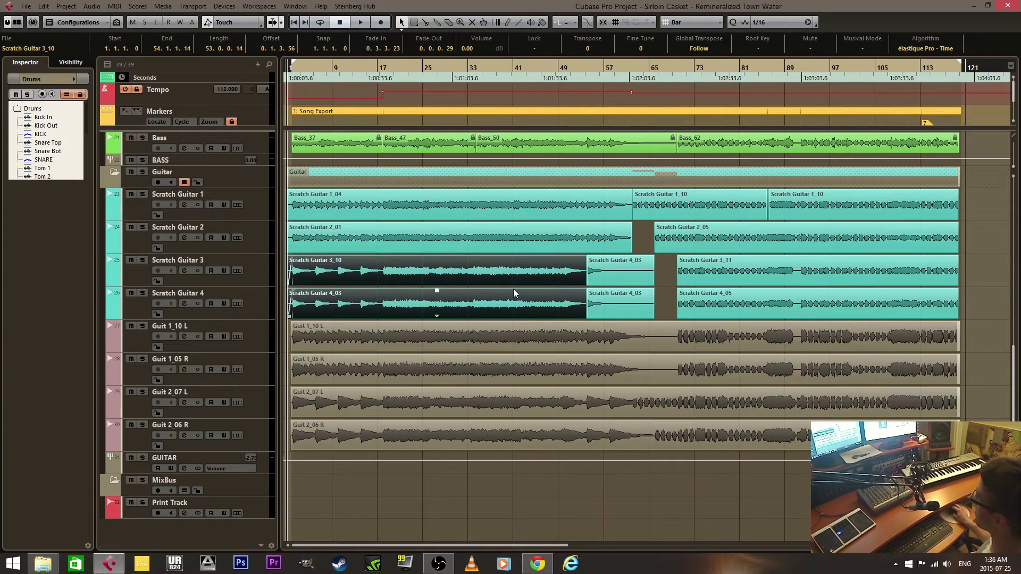
click(617, 303)
click(700, 298)
click(472, 229)
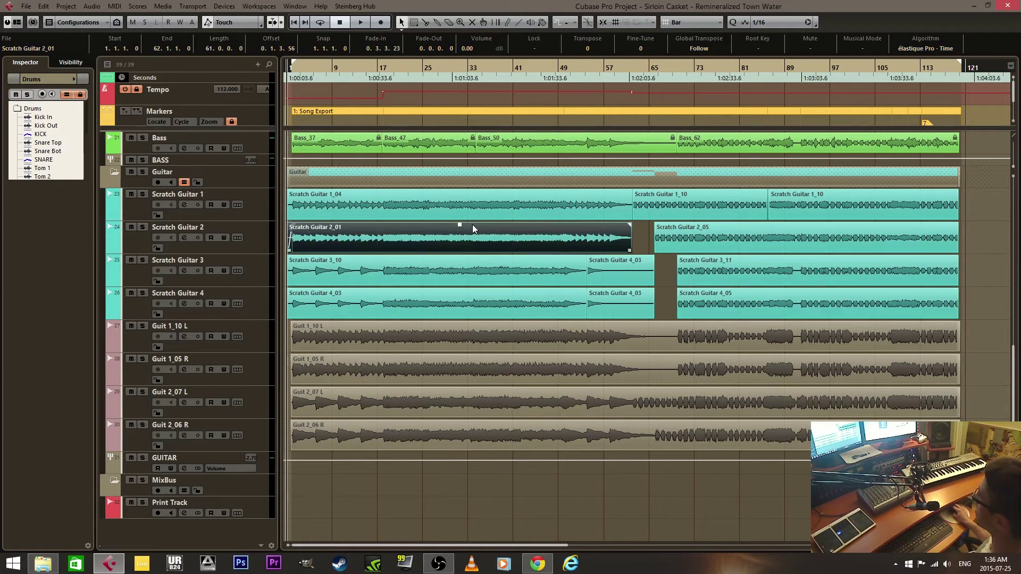
click(484, 204)
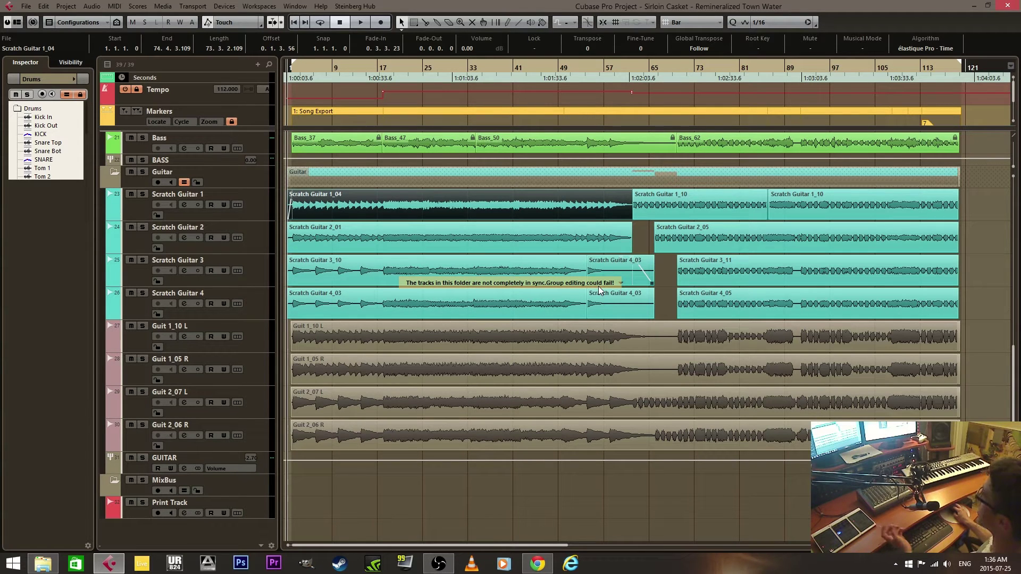
Step: Use the Split tool to cut Scratch Guitar 1_04 at about bar 34 and make test cuts on Scratch Guitar 3 and the Guit tracks
right_click(454, 250)
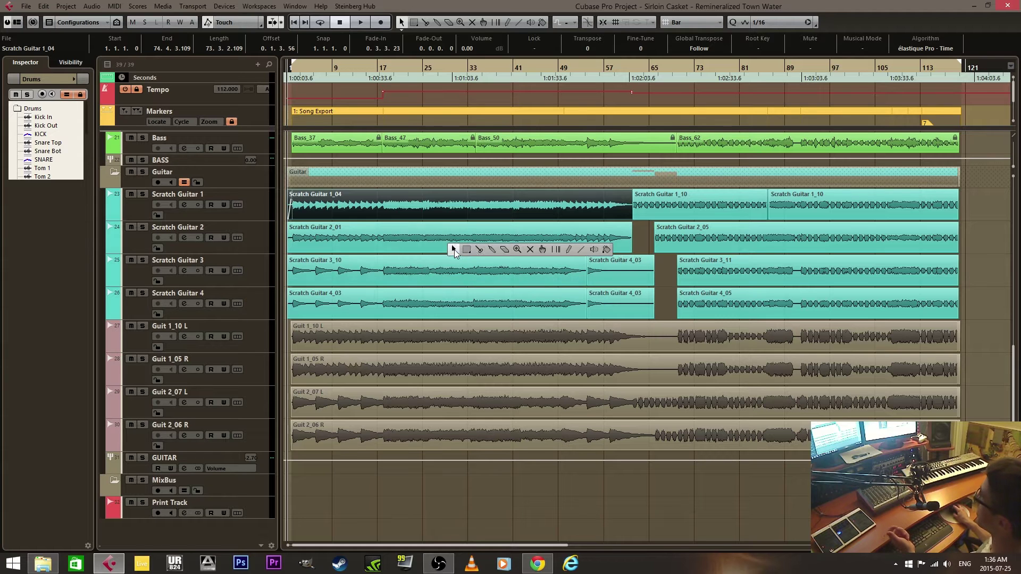
click(478, 251)
click(479, 205)
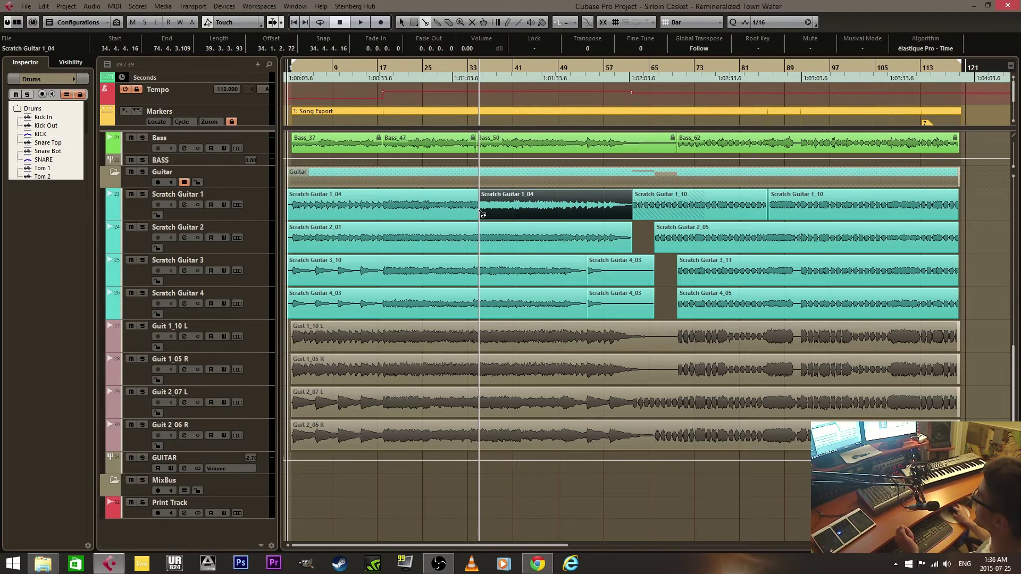
click(501, 271)
click(494, 351)
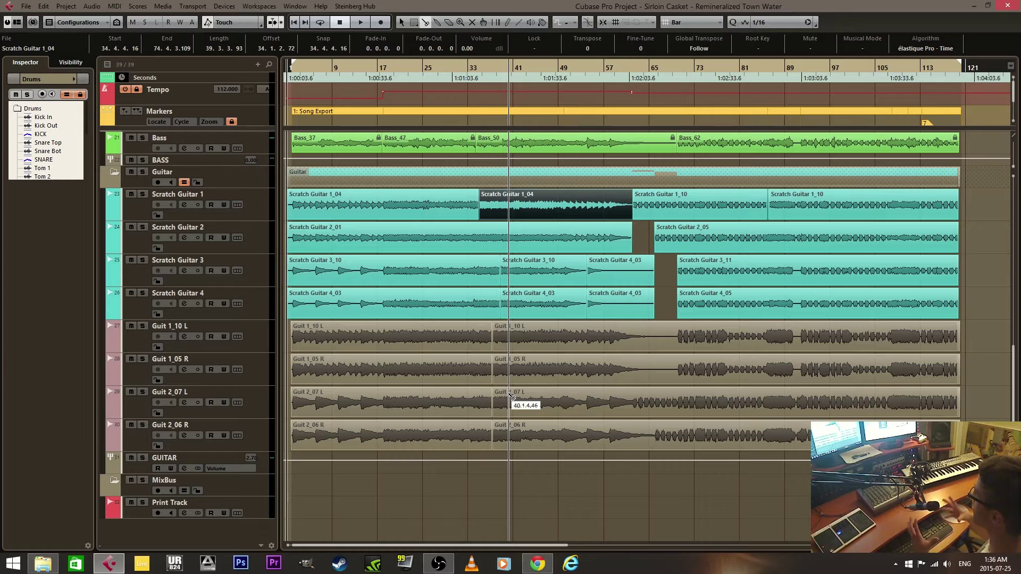
click(728, 364)
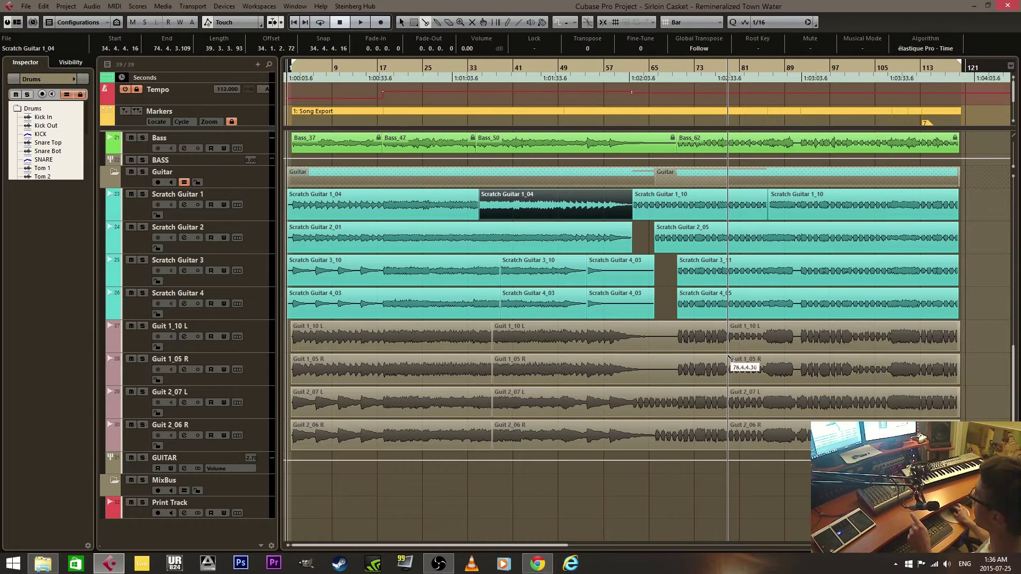
click(767, 268)
click(767, 302)
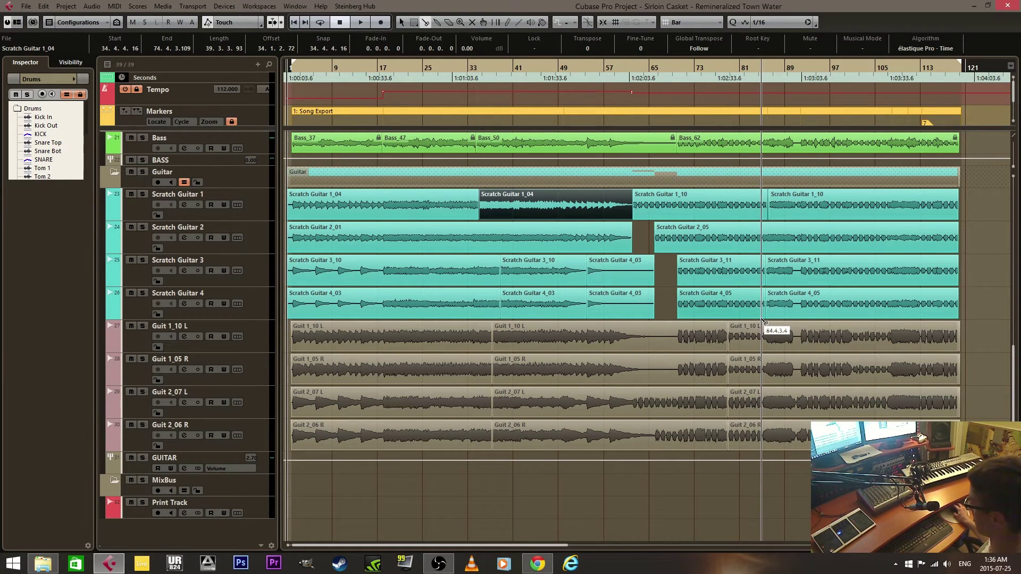
Step: Undo all the test splits on the guitar tracks, return to the Object Selection tool and clear the selection
key(ctrl+z)
key(ctrl+z)
key(ctrl+z)
key(ctrl+z)
key(ctrl+z)
key(ctrl+z)
key(ctrl+z)
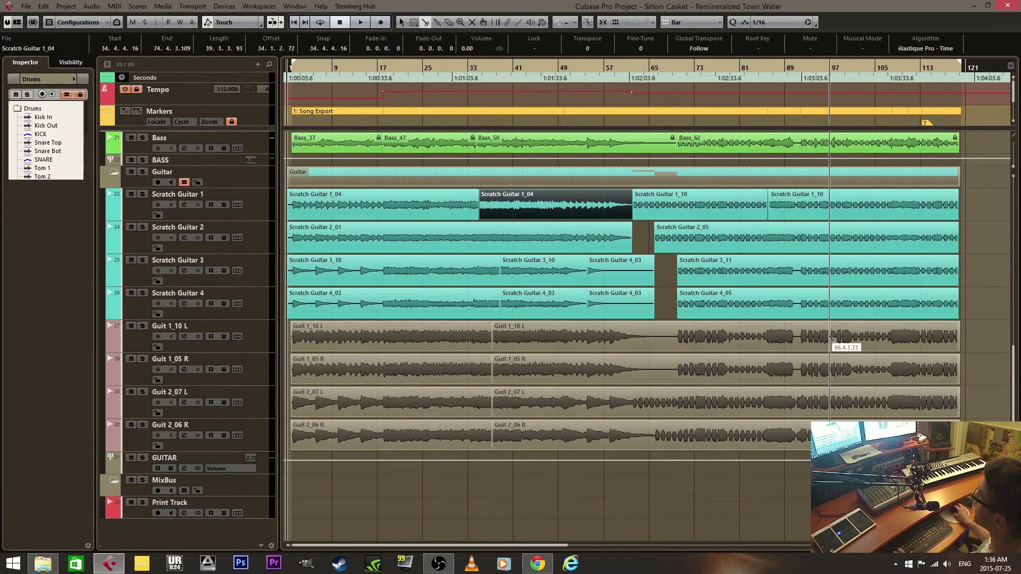
key(1)
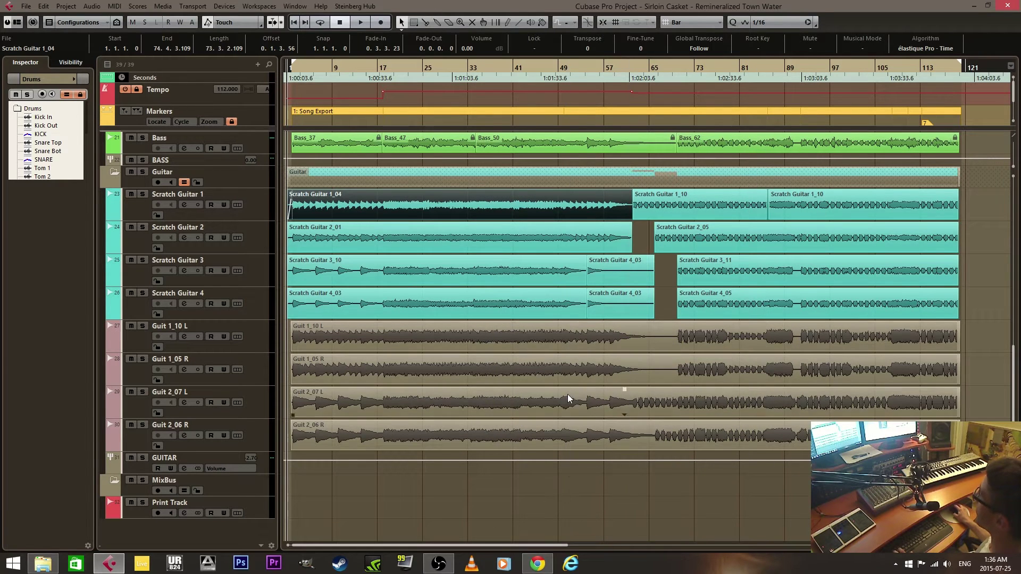
click(563, 492)
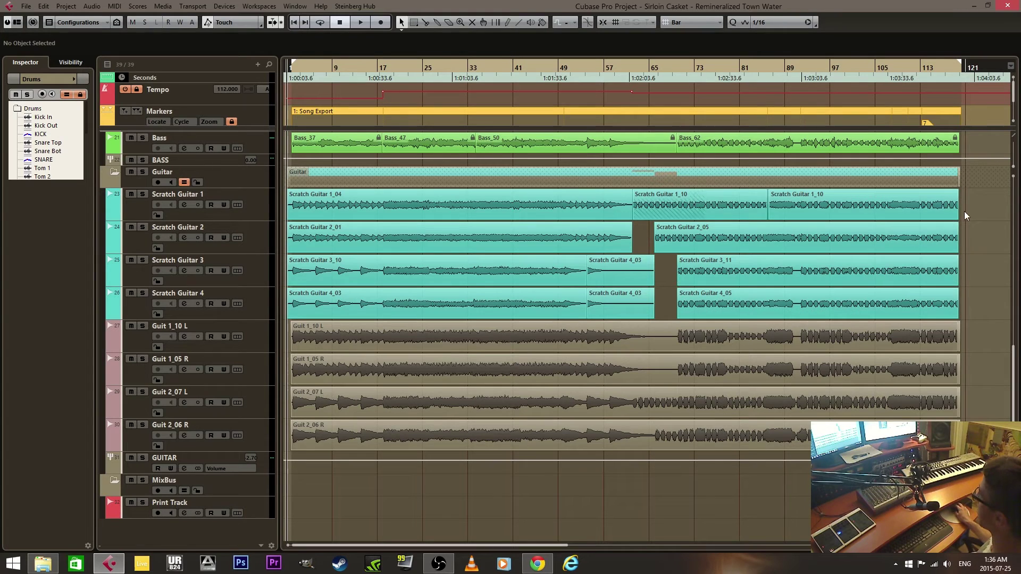
drag(981, 200, 259, 455)
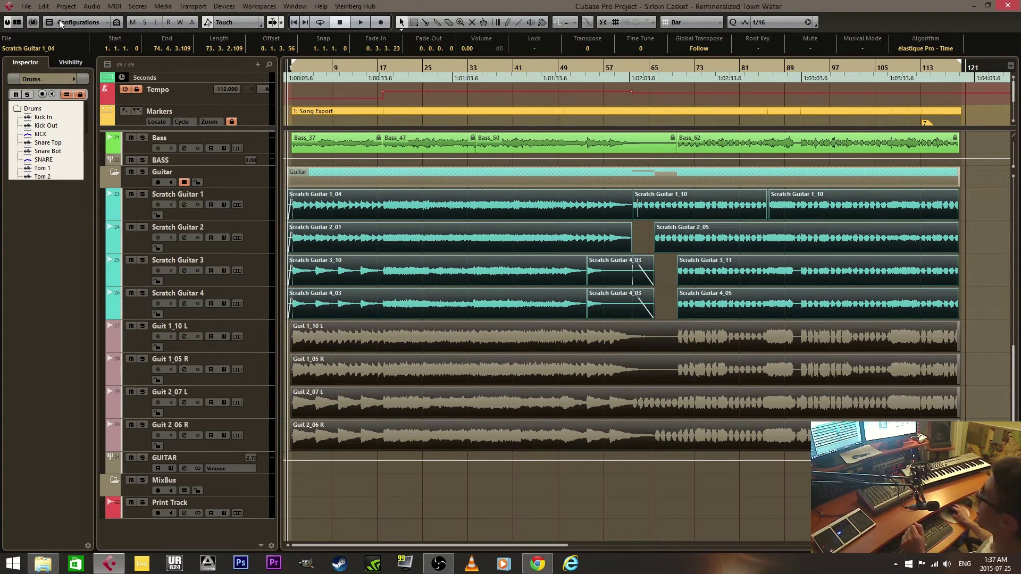
click(43, 6)
mouse_move(30, 10)
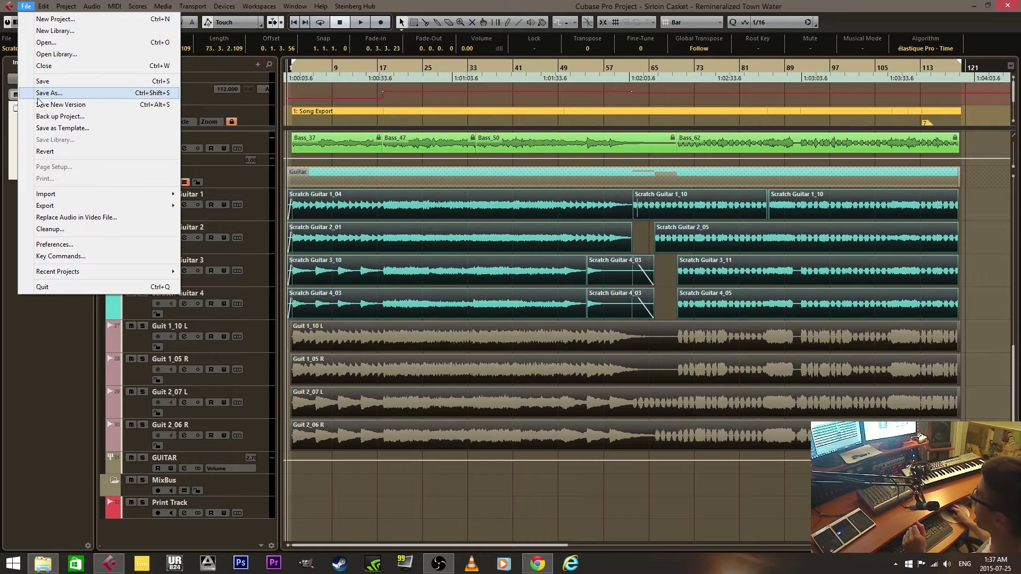
mouse_move(70, 205)
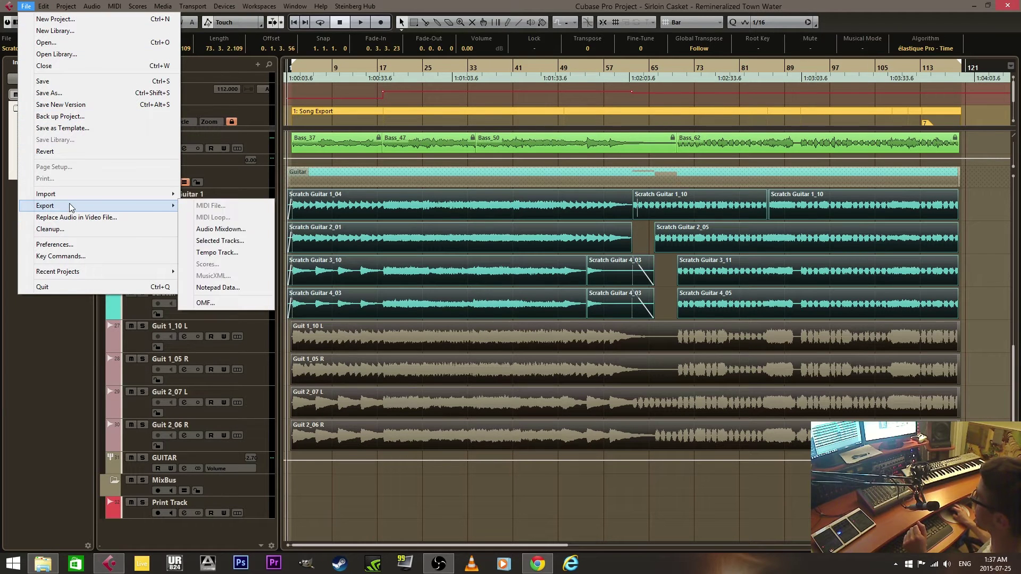
click(469, 496)
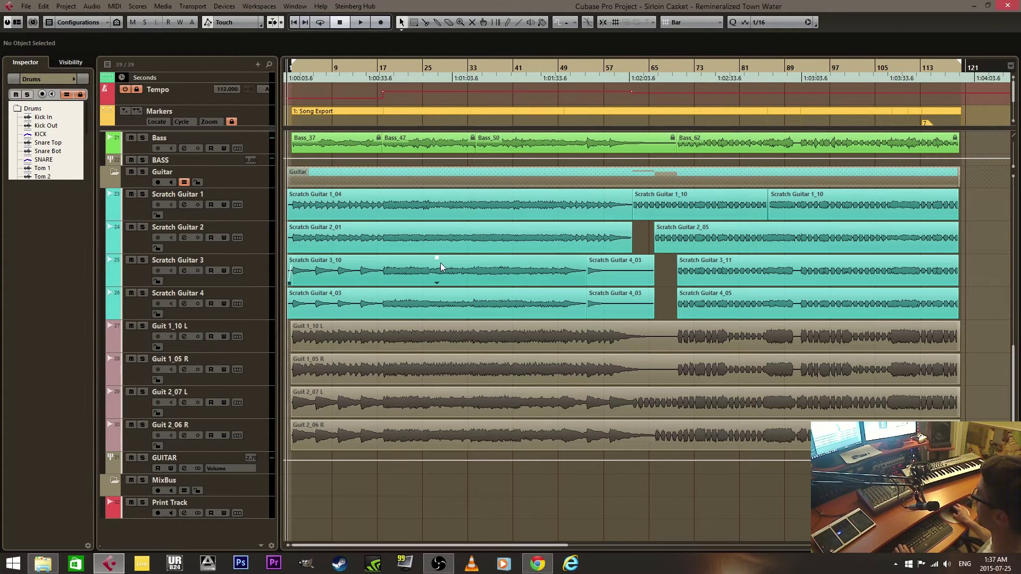
Step: Convert all events on the guitar tracks into audio parts with Events to Part and clear the selection
drag(981, 199, 235, 448)
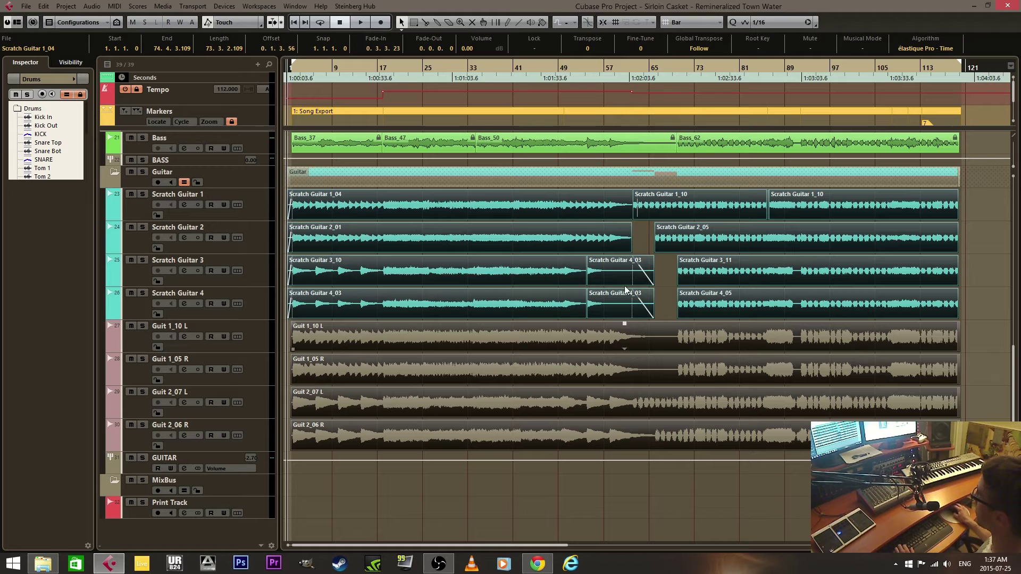
click(92, 7)
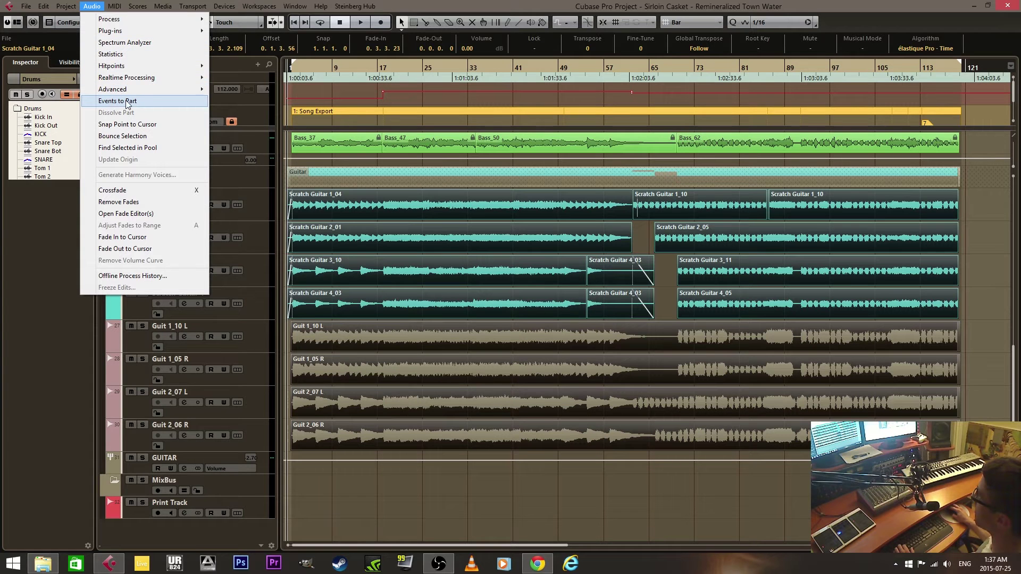
click(161, 104)
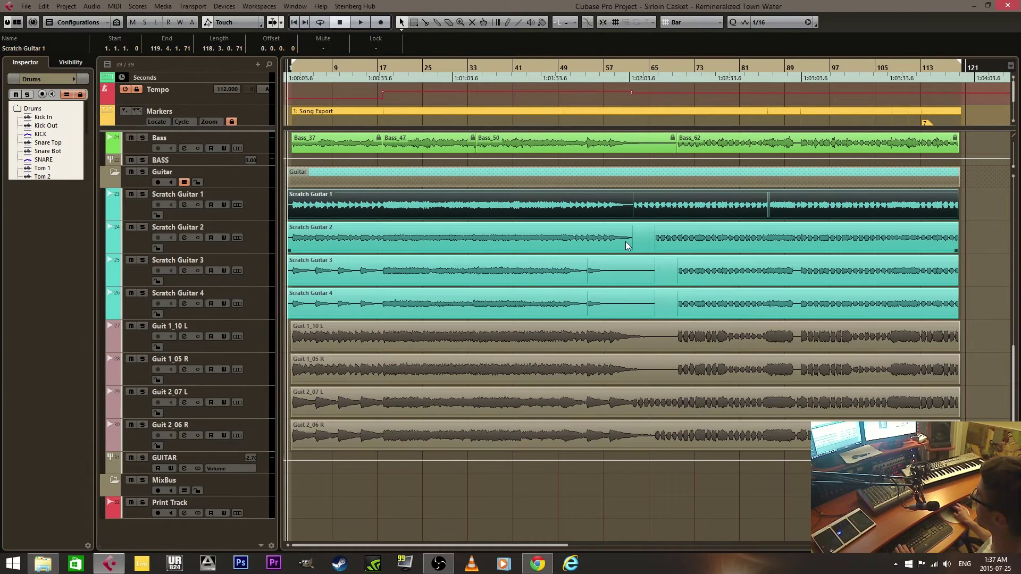
click(626, 241)
click(985, 250)
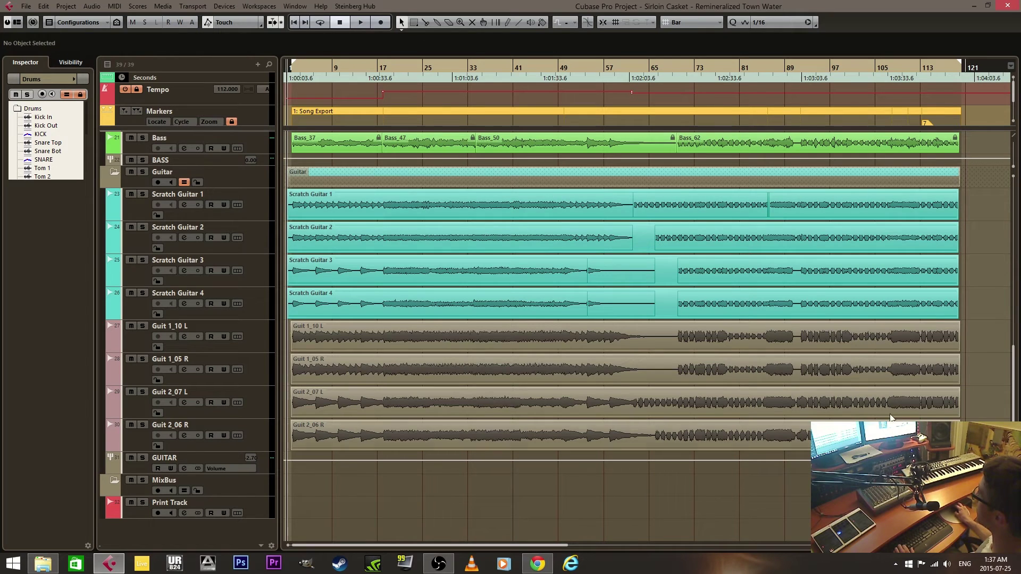
Step: Extend the end of the Scratch Guitar 1 part to about bar 161
drag(564, 543, 597, 543)
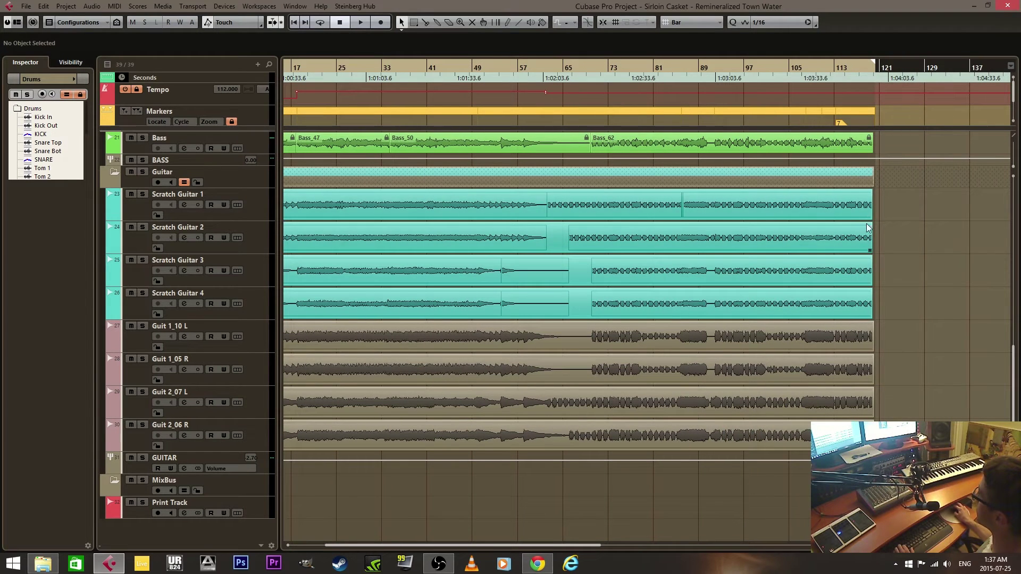
drag(870, 216, 719, 207)
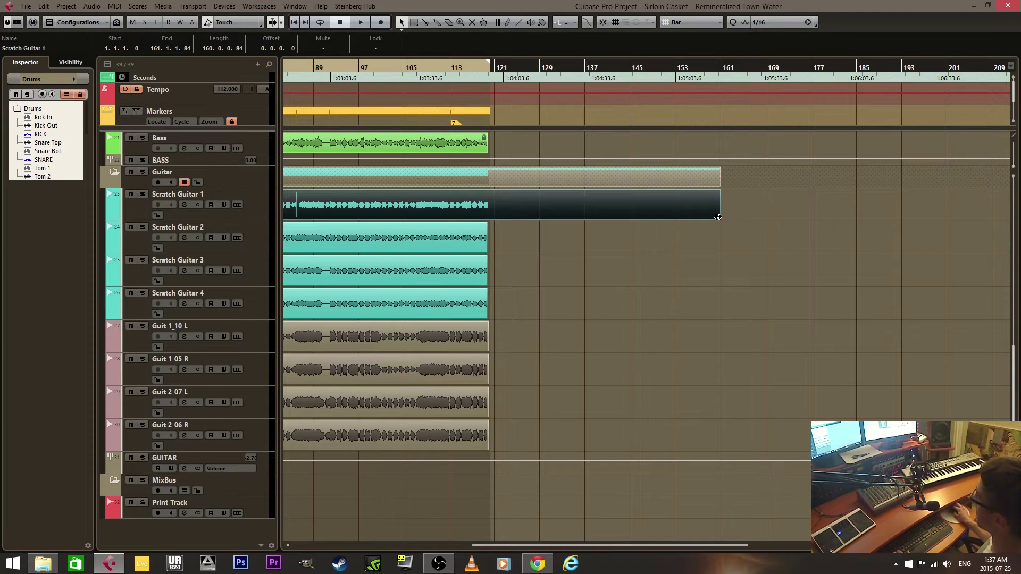
Step: Shorten the Scratch Guitar 1 part, undo the length changes and the conversion to parts, and clear the selection
drag(720, 216, 631, 215)
key(ctrl+z)
key(ctrl+z)
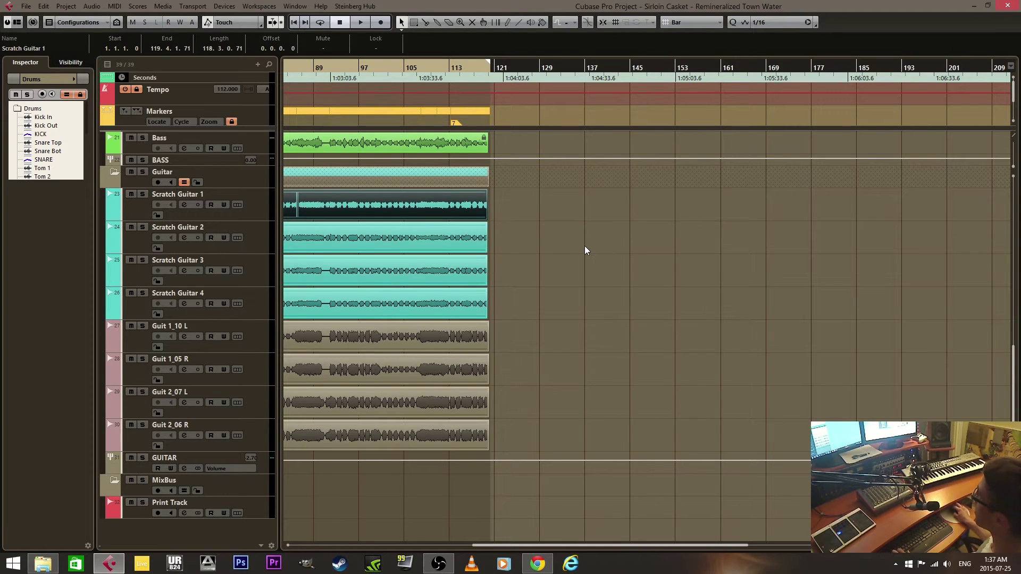
click(458, 225)
click(553, 216)
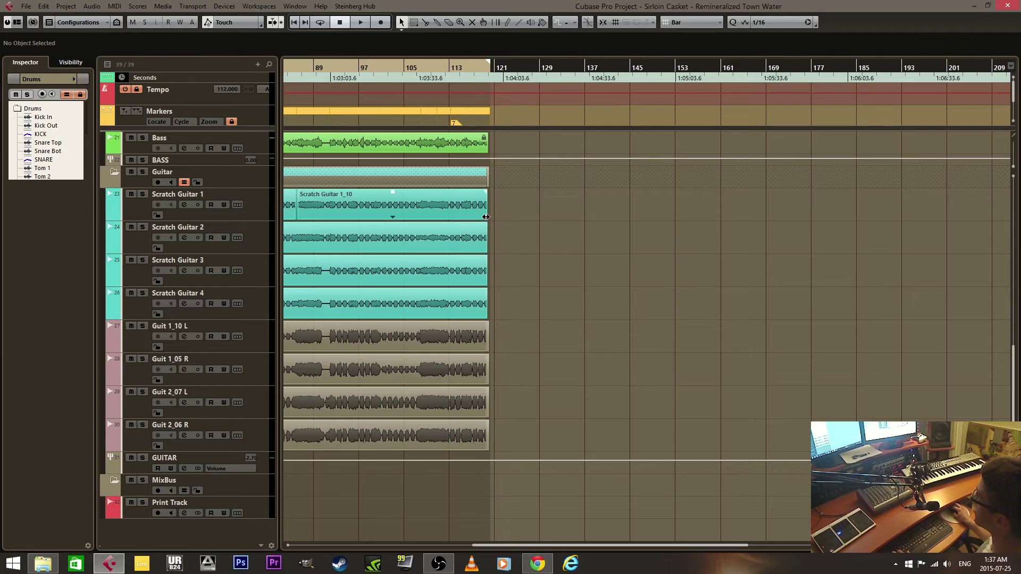
Step: Try to extend the end of the last Scratch Guitar 1_10 event well past the end of bar 120
drag(485, 217, 572, 222)
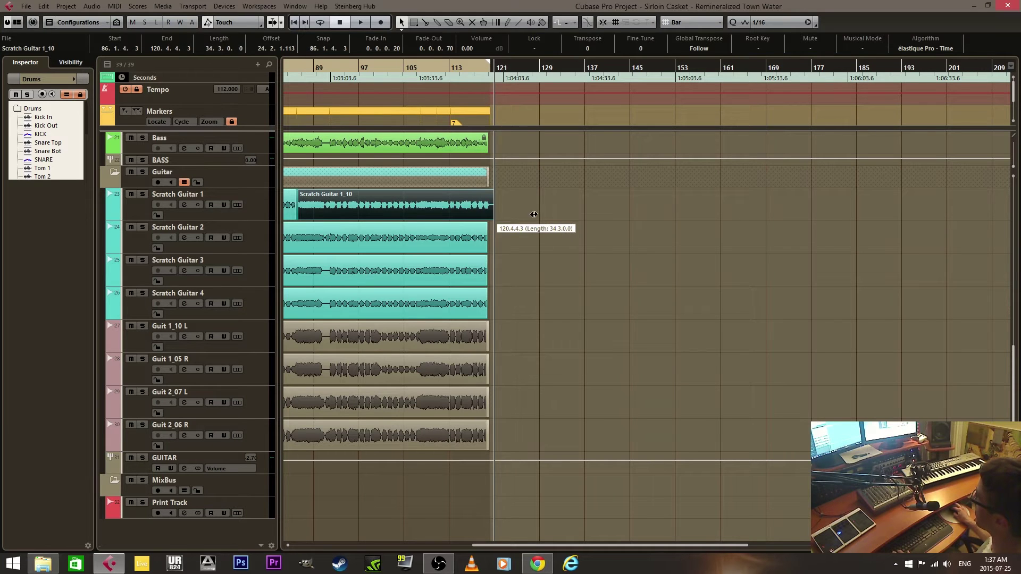
drag(534, 213, 584, 216)
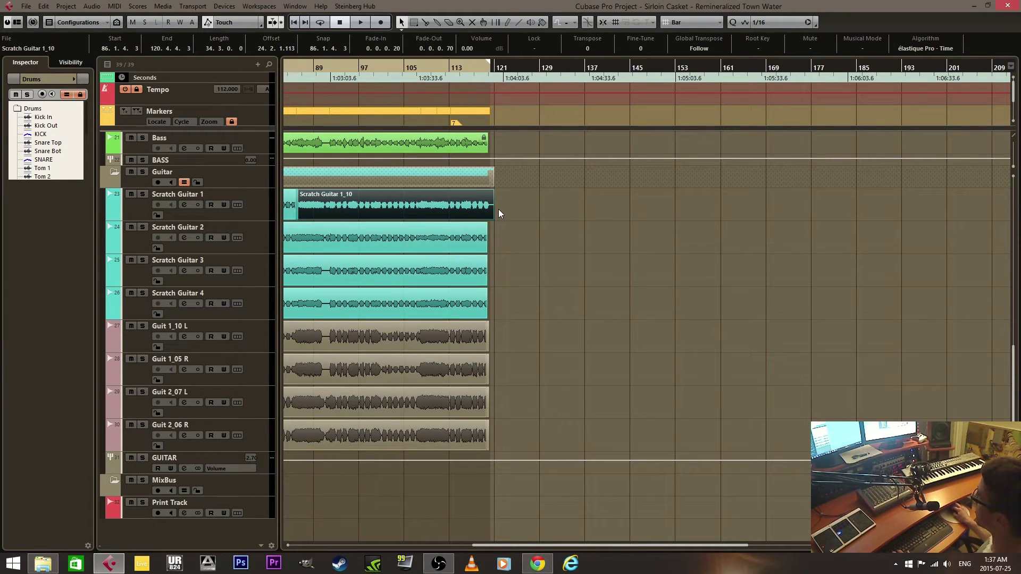
drag(494, 217, 551, 222)
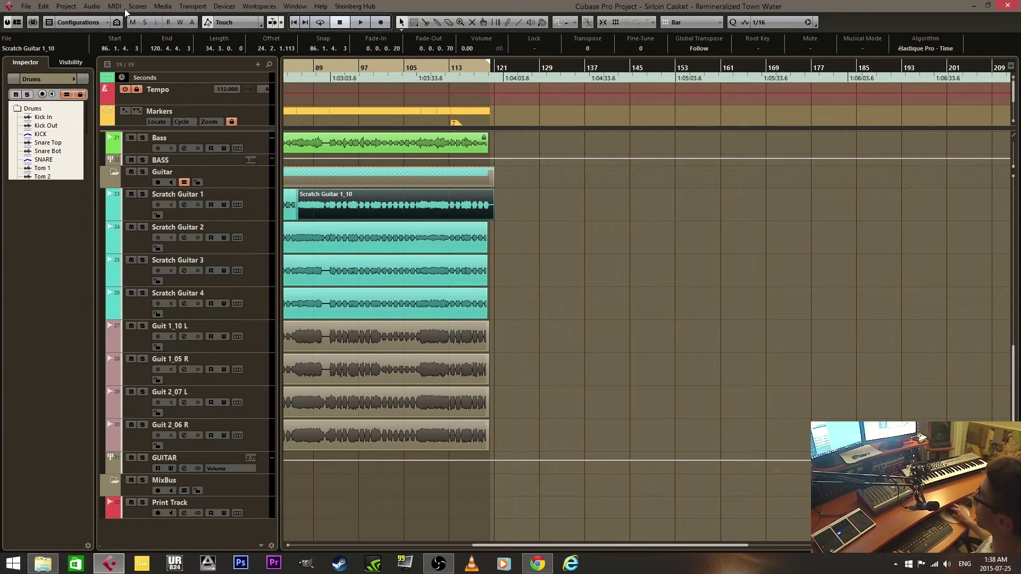
Step: Convert the last Scratch Guitar 1_10 event into a part with Events to Part, try extending its end, and undo the changes
click(92, 6)
click(134, 101)
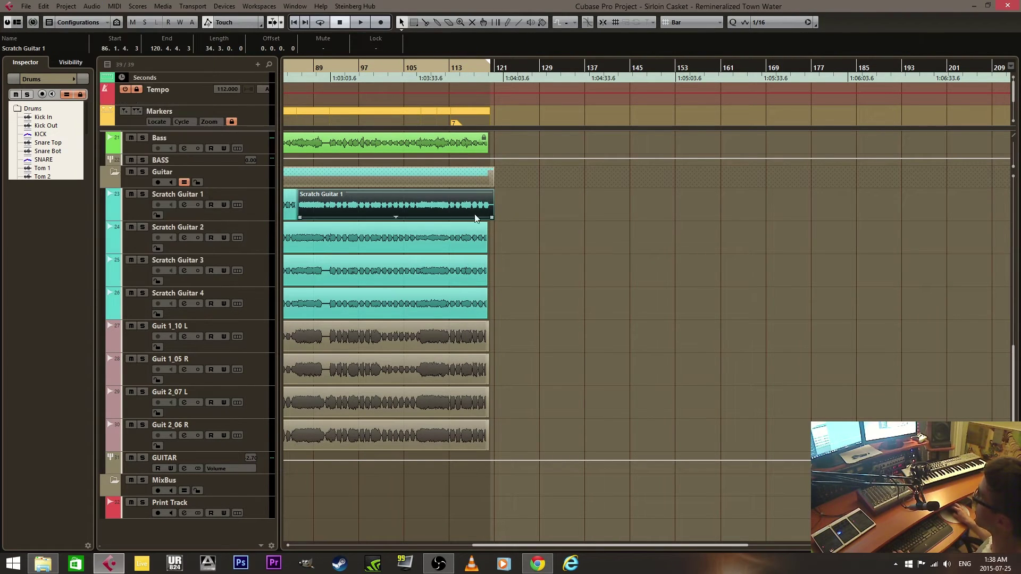
drag(494, 216, 171, 470)
key(ctrl+z)
key(ctrl+z)
Step: Convert all events on the Scratch Guitar and Guit tracks into audio parts with Events to Part and clear the selection
click(516, 203)
click(95, 7)
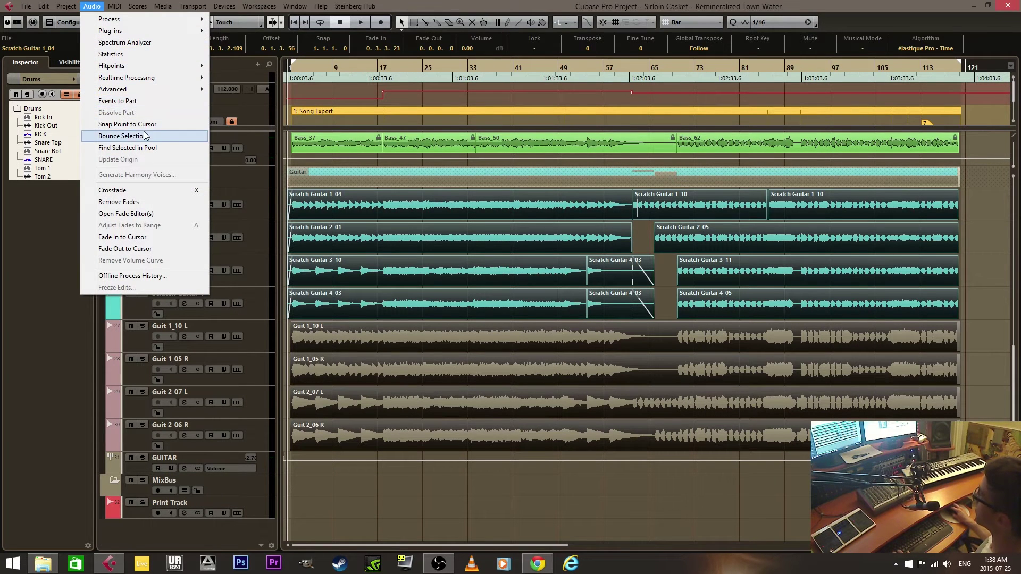
click(130, 102)
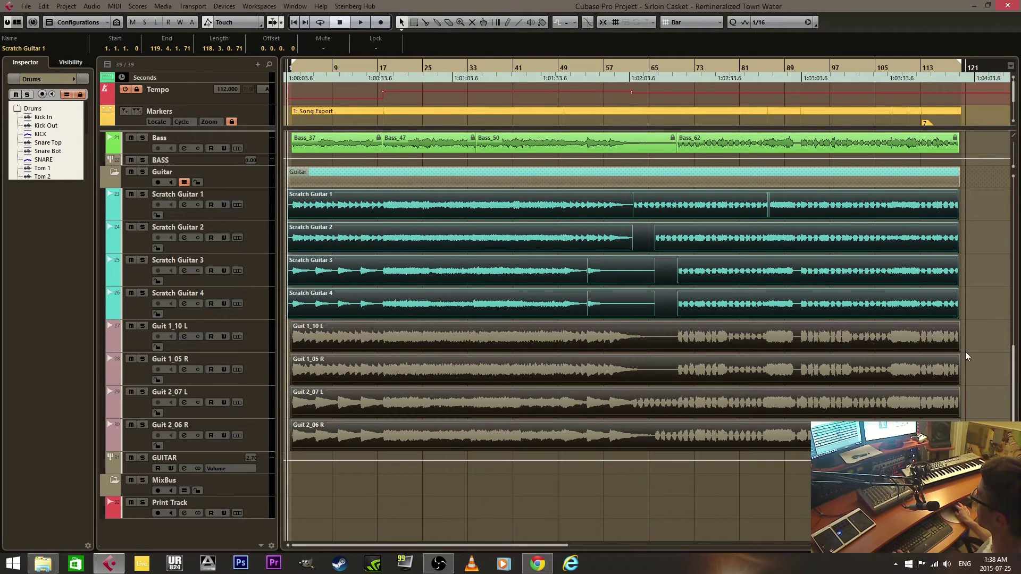
click(994, 272)
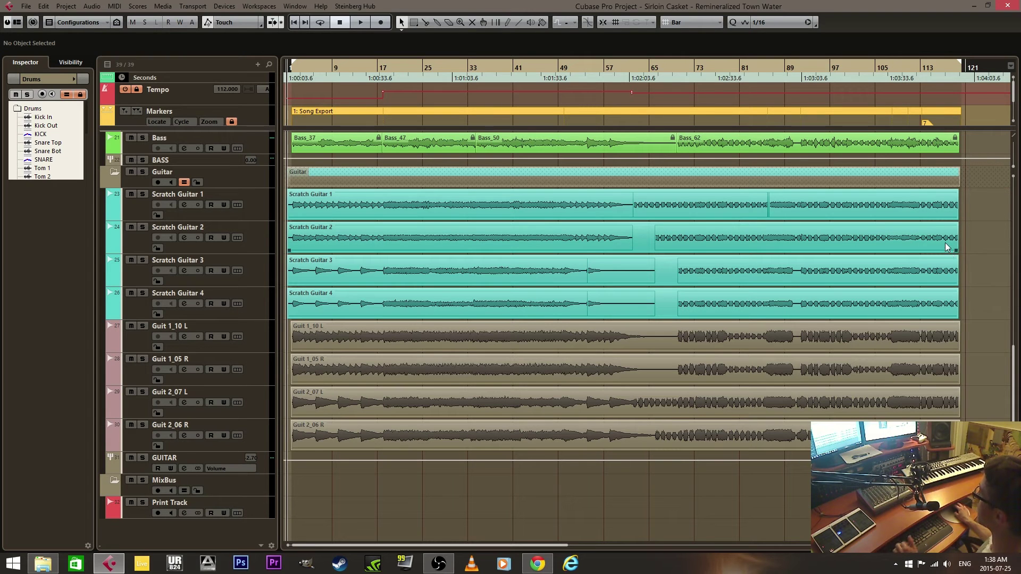
Step: Turn on Snap and extend the ends of all the guitar parts to bar 121
click(603, 22)
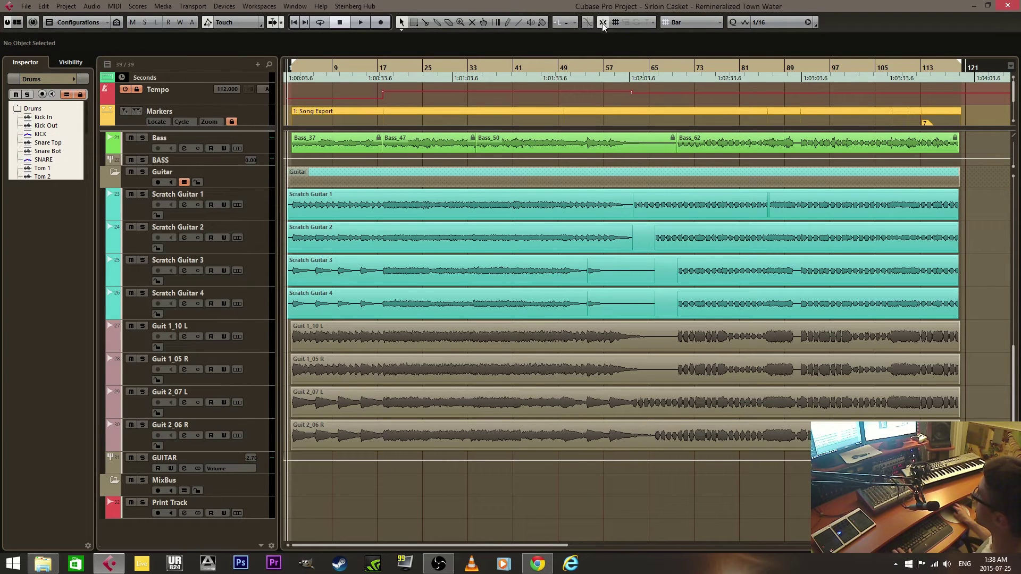
click(956, 218)
drag(957, 219, 965, 448)
click(958, 482)
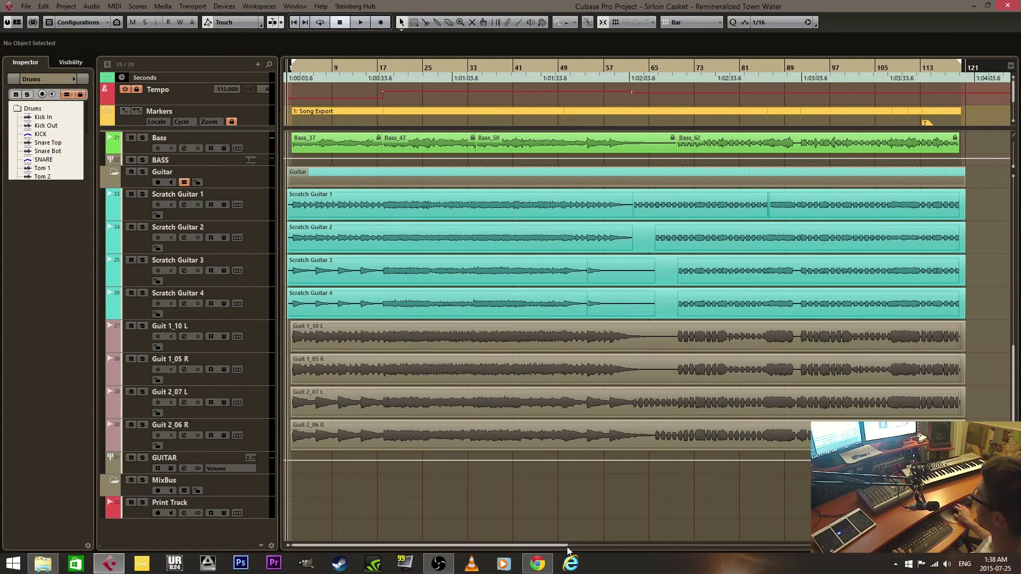
Step: Extend the starts of the four Guit parts back to bar 1 and clear the selection
drag(334, 449, 315, 347)
drag(294, 451, 291, 451)
click(395, 506)
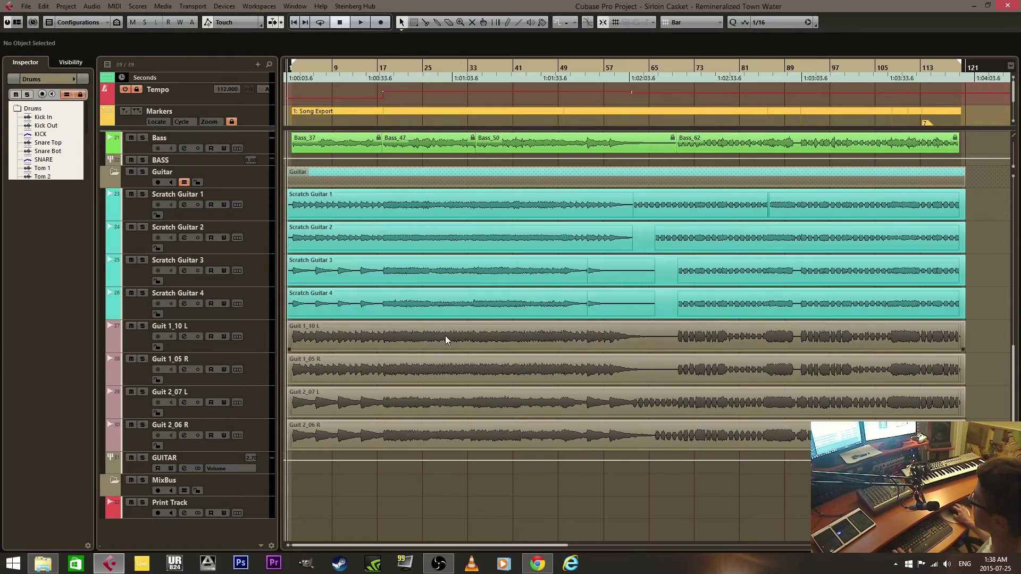
Step: Select and deselect a guitar part to test whether Group Editing covers every track in the Guitar folder
click(555, 277)
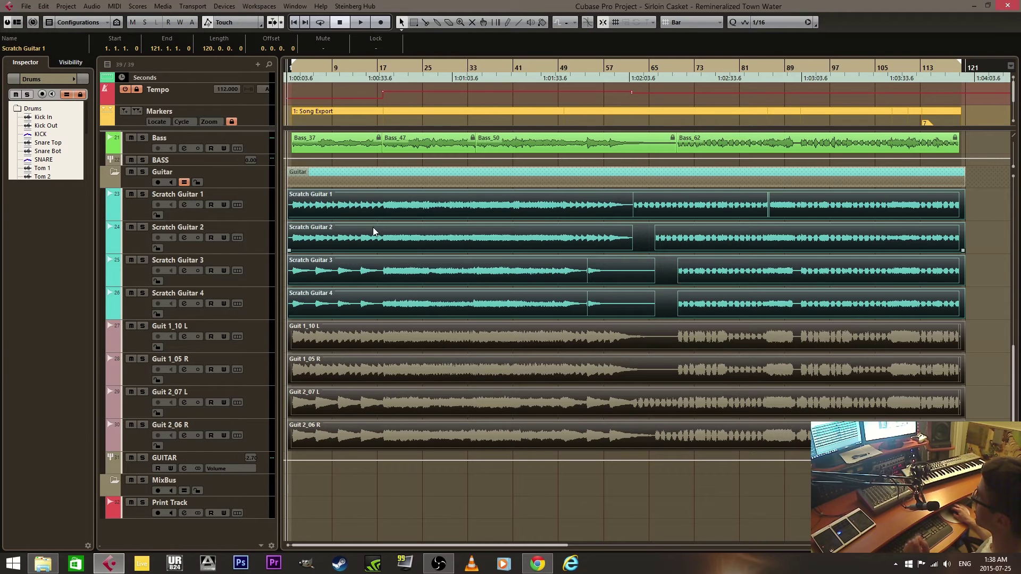
click(424, 475)
click(438, 201)
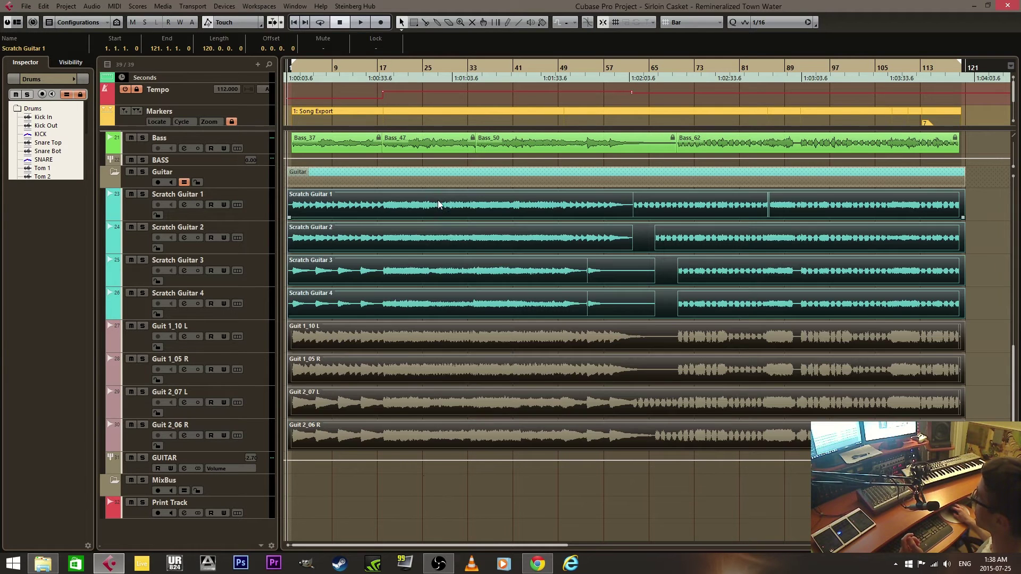
Step: Use the Split tool to cut the grouped guitar parts at bars 38, 79, 102 and 59
right_click(471, 260)
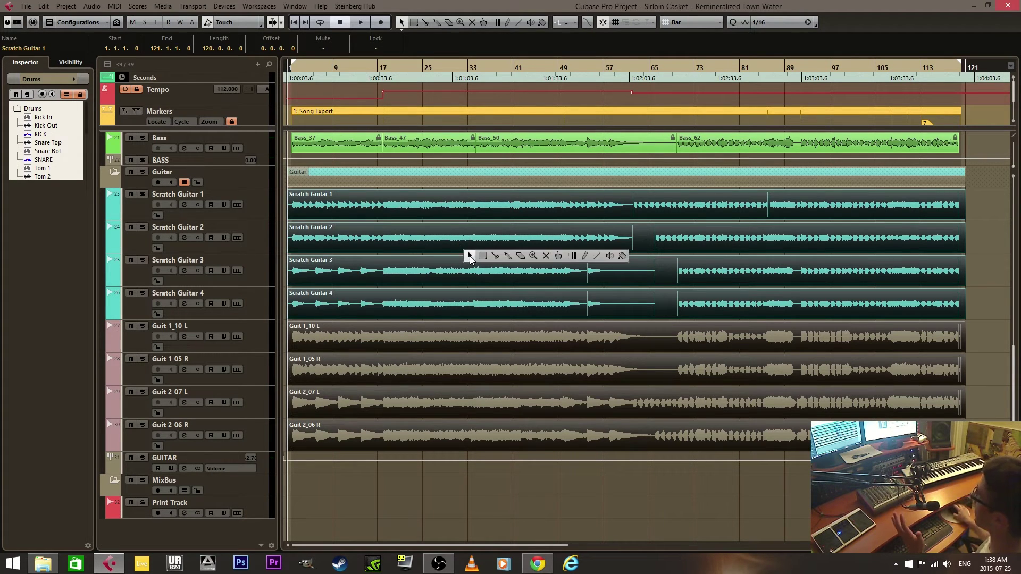
click(494, 257)
click(500, 239)
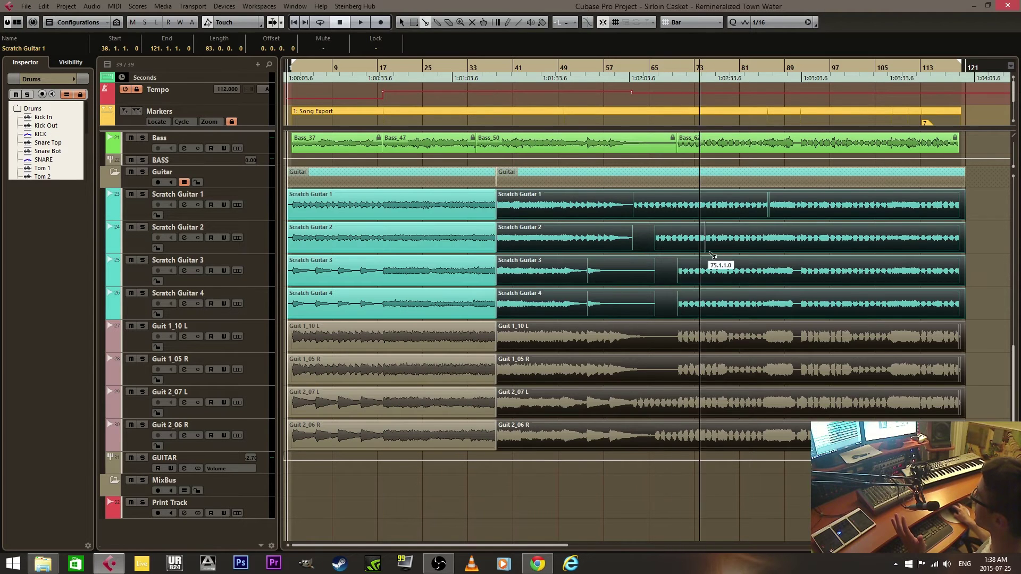
click(728, 269)
click(862, 271)
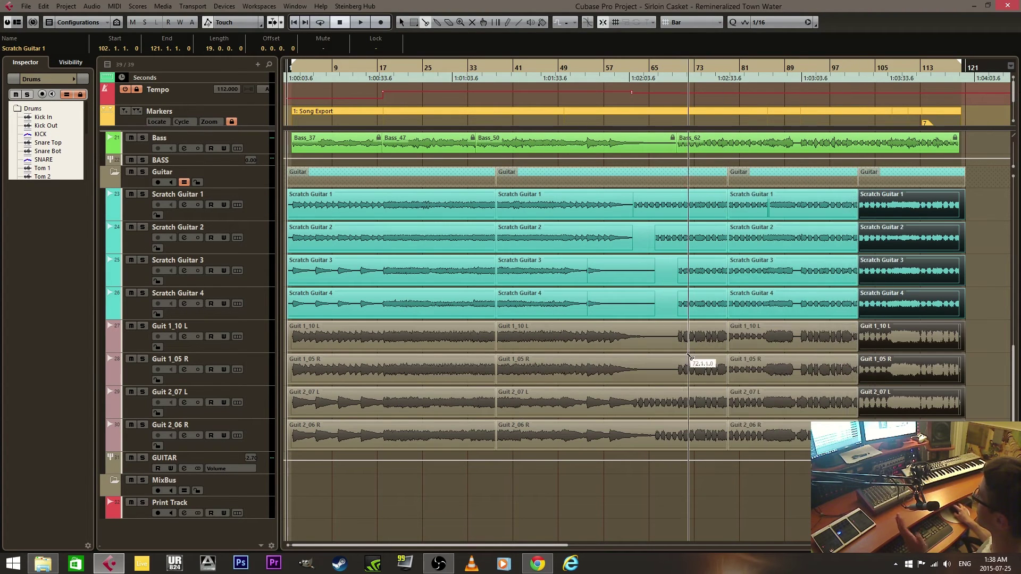
click(617, 260)
Step: Return to the Object Selection tool and test selecting the split sections at bars 102 and 59 across the grouped tracks
right_click(687, 340)
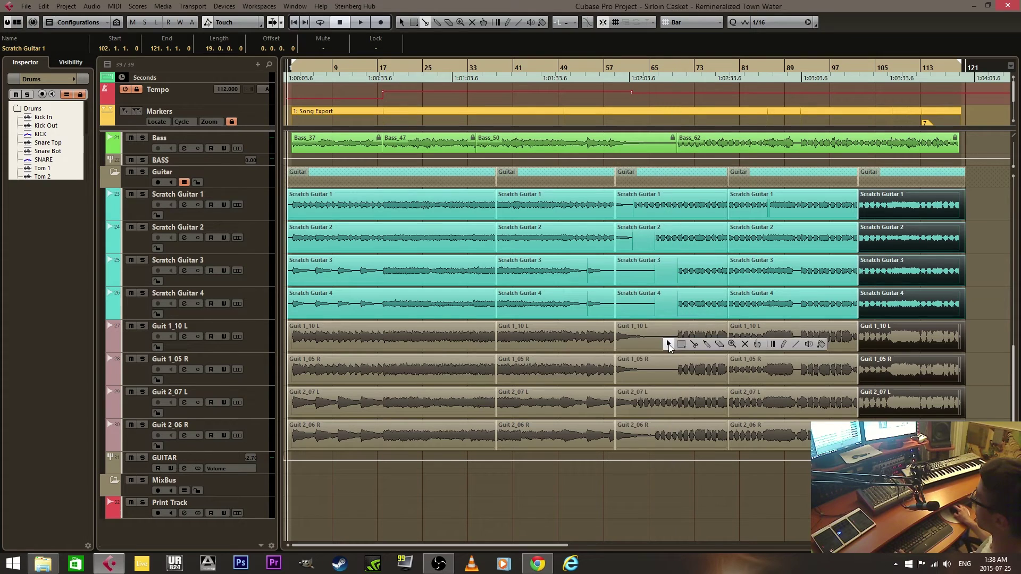
click(698, 344)
click(695, 509)
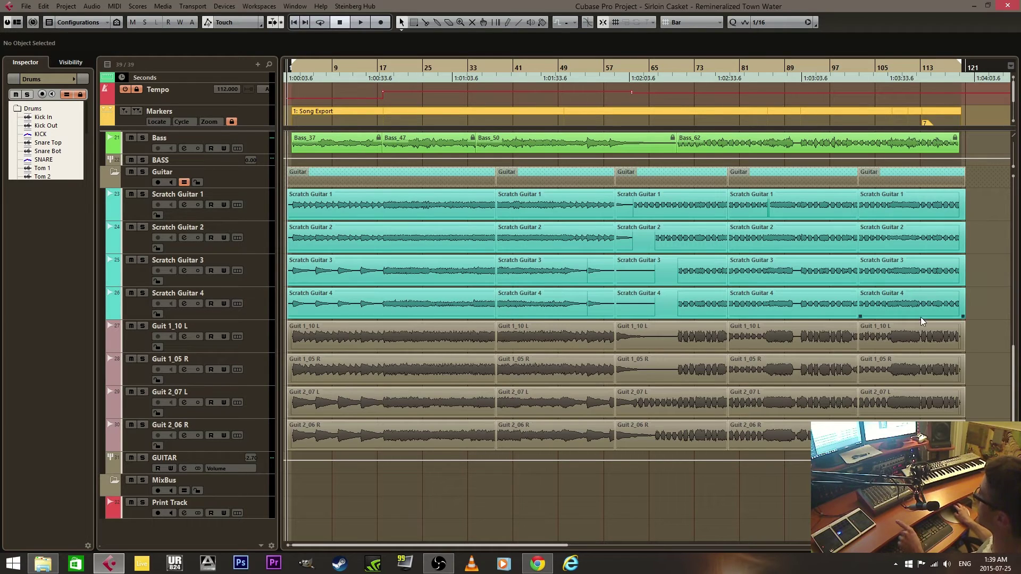
click(958, 194)
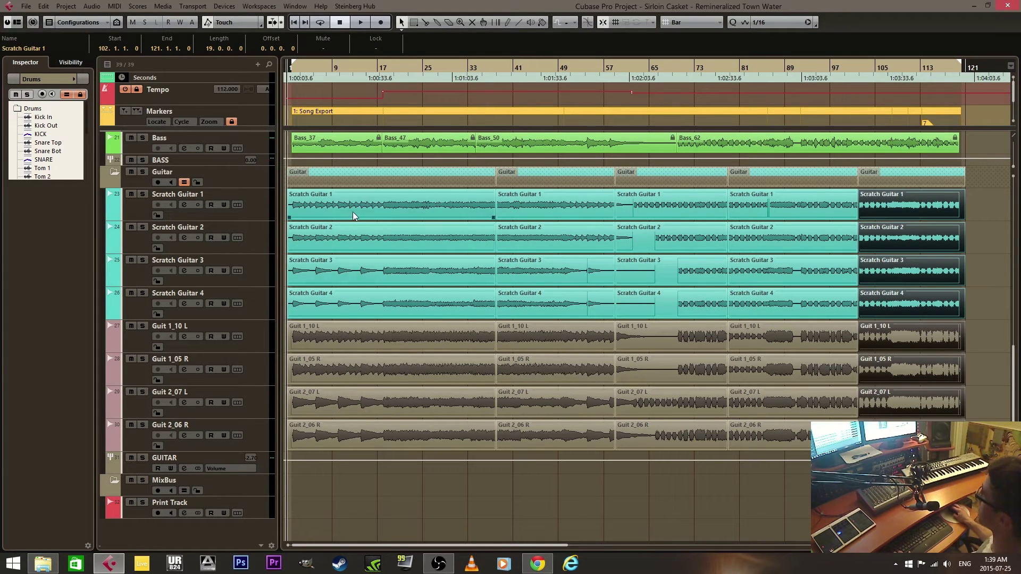
click(672, 209)
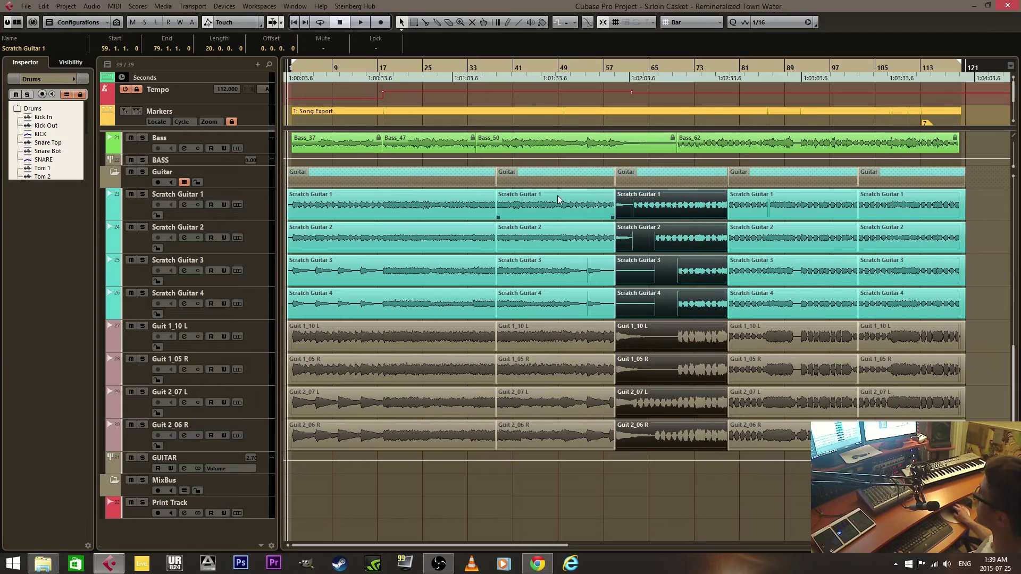
Step: Turn off Group Editing on the Guitar folder and select only the Scratch Guitar 1 section starting at bar 59
click(184, 182)
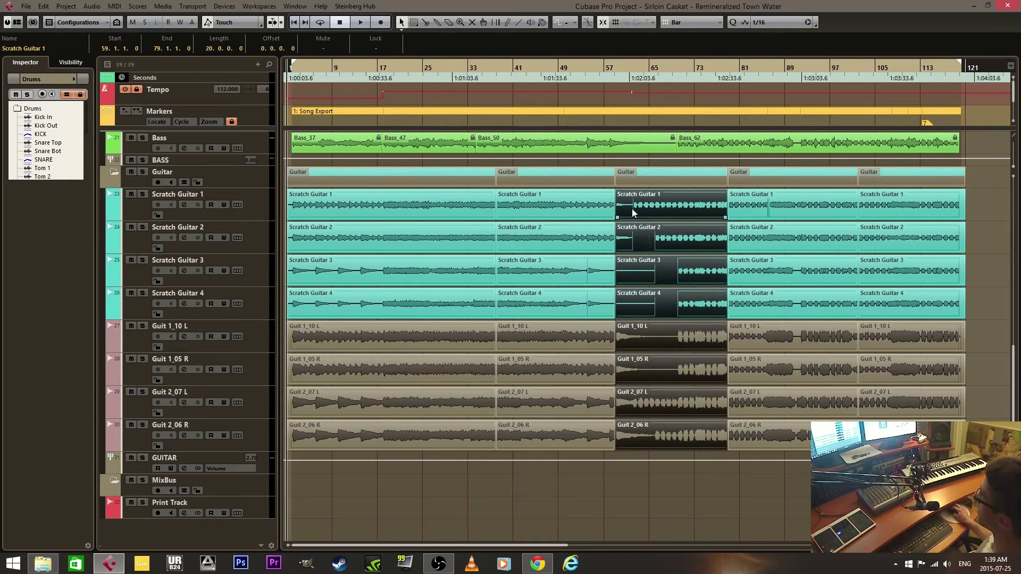
click(636, 213)
click(766, 205)
click(650, 210)
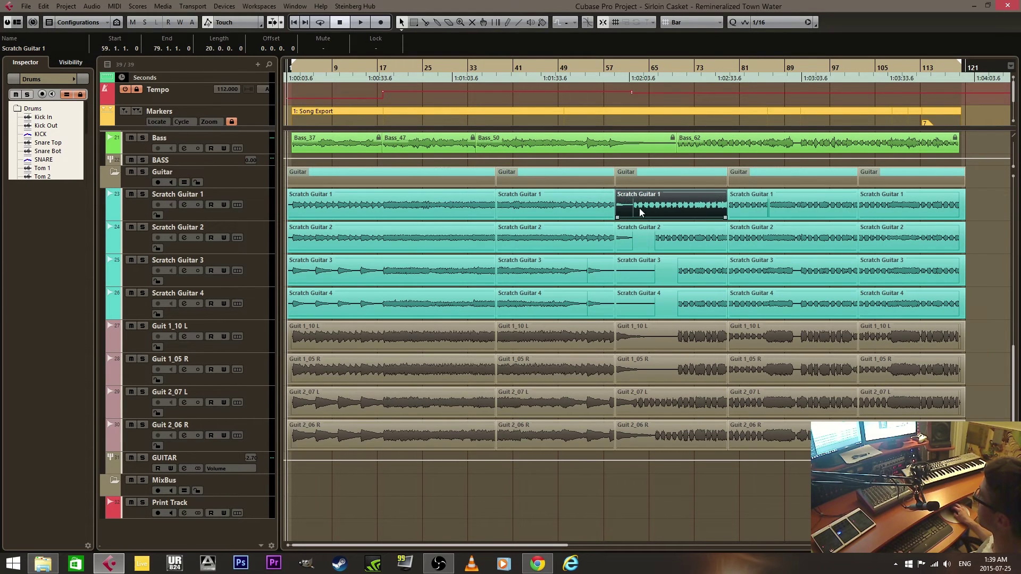
Step: Undo all the splits on the guitar parts
key(ctrl+z)
key(ctrl+z)
key(ctrl+z)
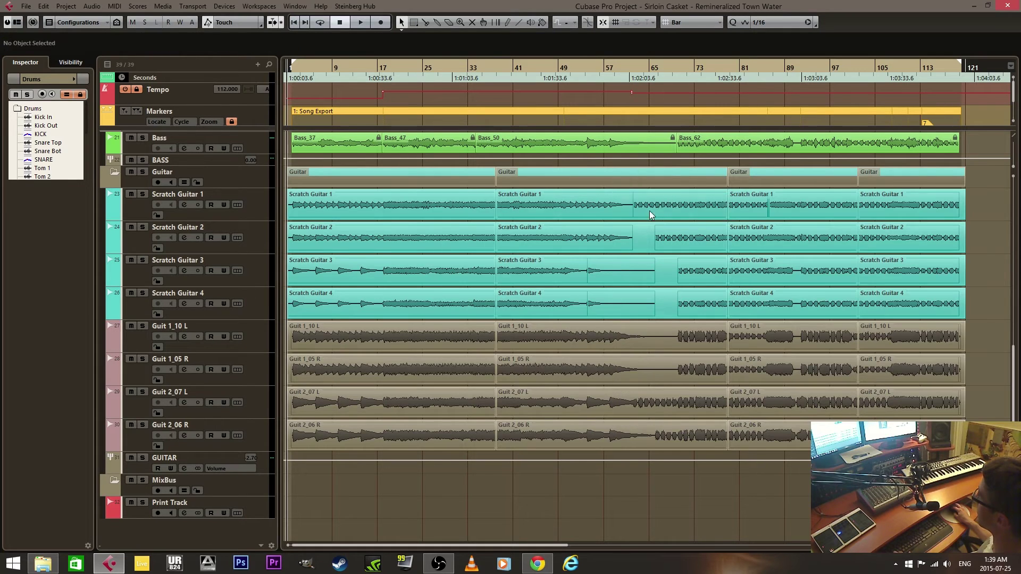
key(ctrl+z)
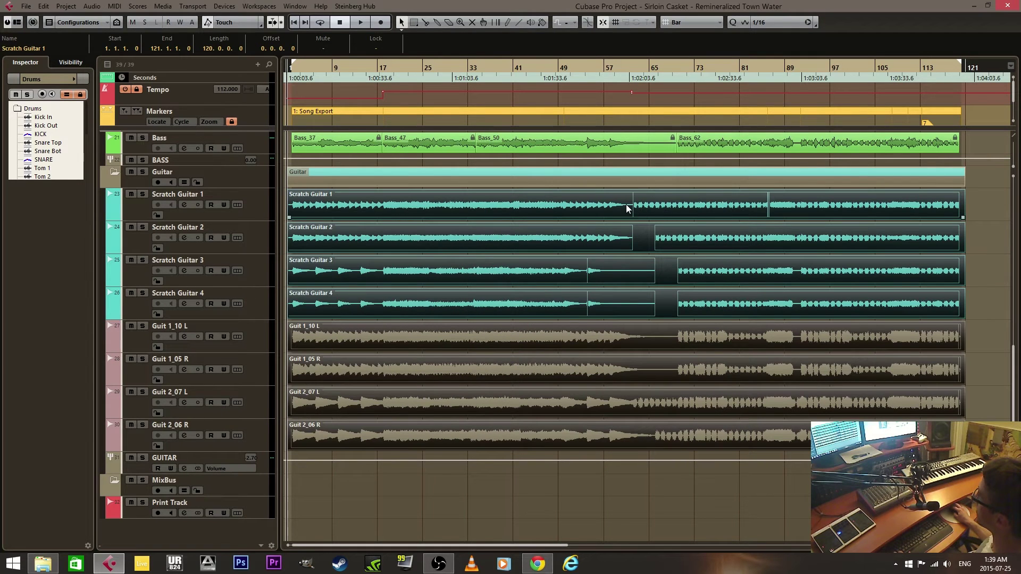
Step: Open the selected guitar parts in the Audio Part Editor, close it, and reopen it for the Scratch Guitar 1 part only
double_click(625, 204)
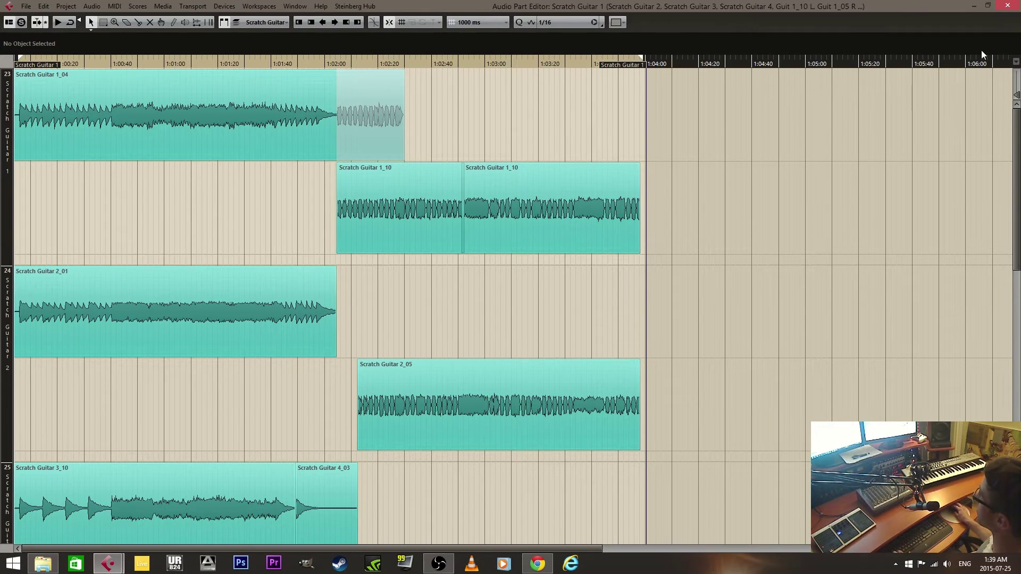
click(1008, 5)
double_click(631, 207)
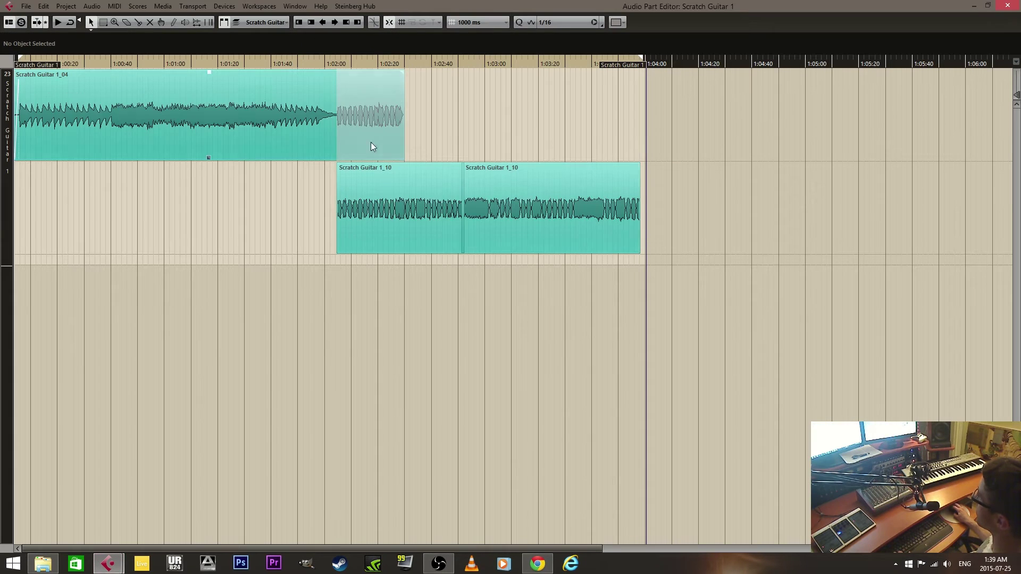
Step: Examine the overlap between Scratch Guitar 1_04 and Scratch Guitar 1_10 at about 1:02:04, select the first Scratch Guitar 1_10 event, and close the editor
click(334, 60)
drag(335, 71, 336, 117)
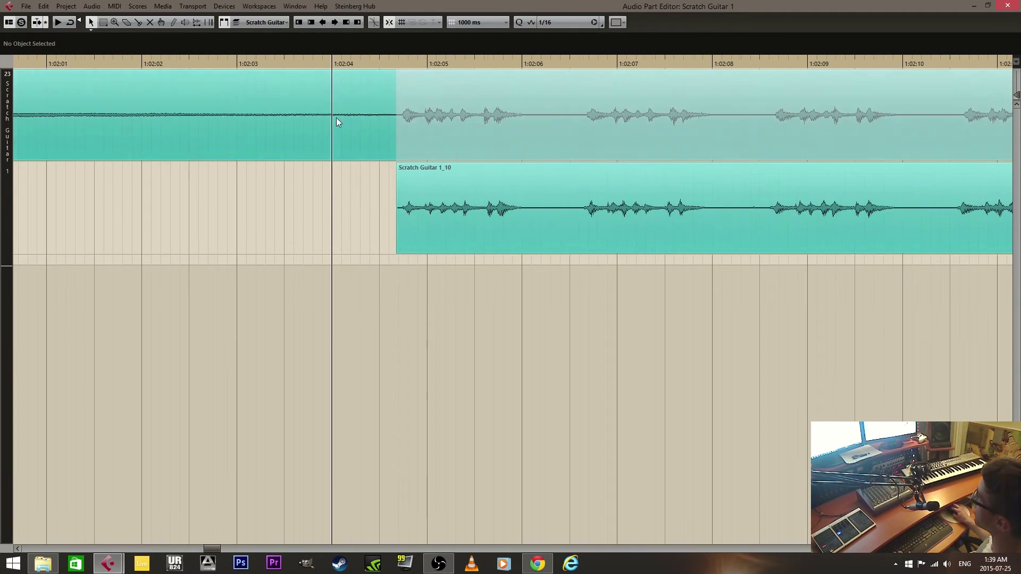
drag(399, 165, 375, 186)
click(395, 60)
drag(395, 52, 399, 3)
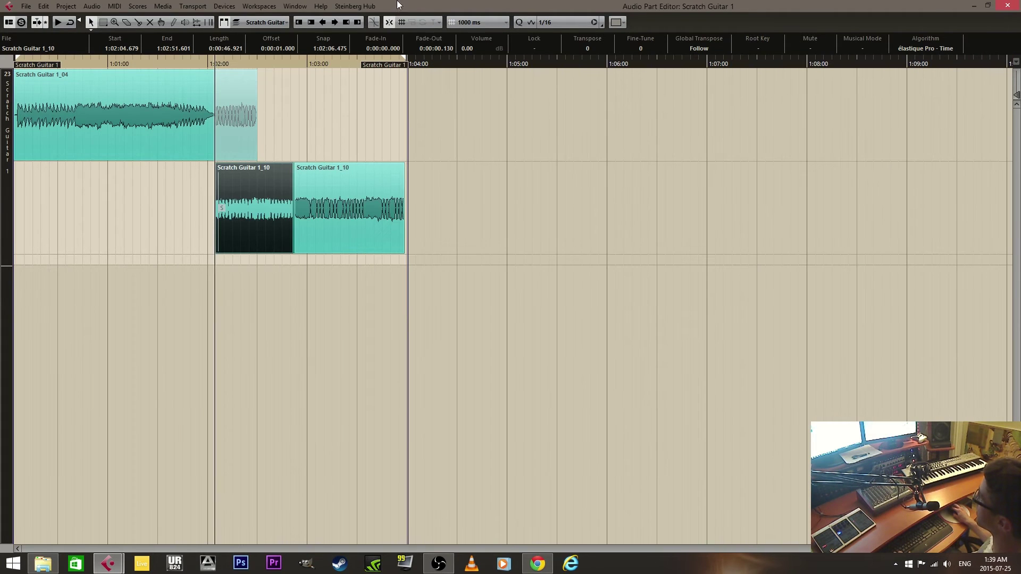
click(1008, 6)
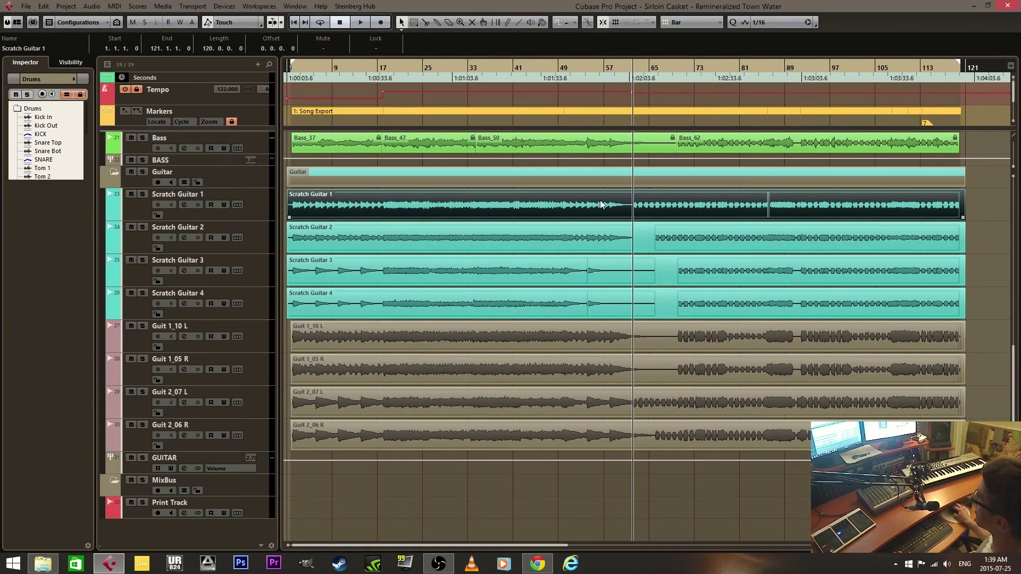
Step: Examine how the guitar parts line up at their ends near bar 121 and at their starts near bar 1
click(989, 213)
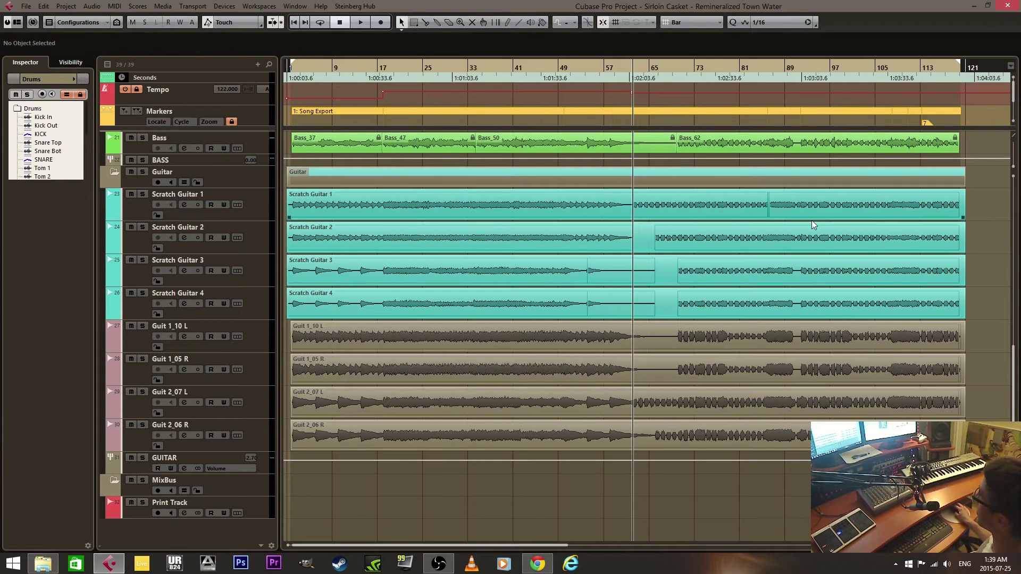
click(961, 197)
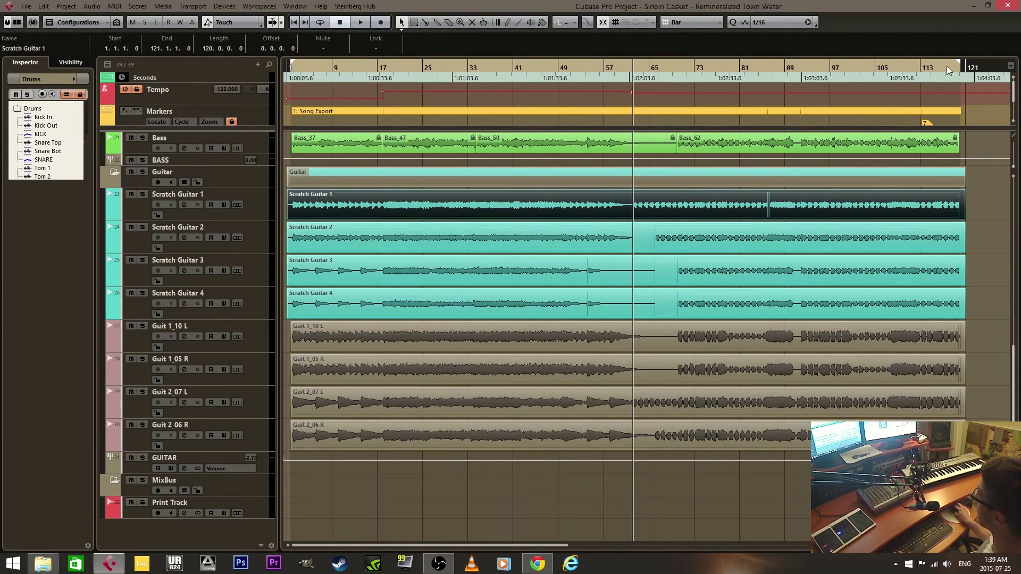
drag(970, 67, 956, 156)
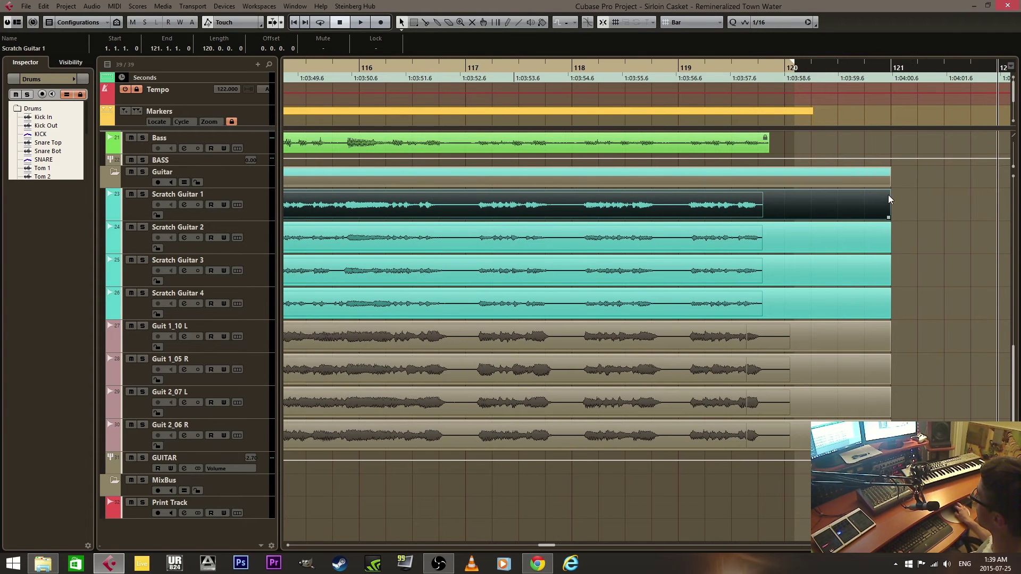
click(909, 199)
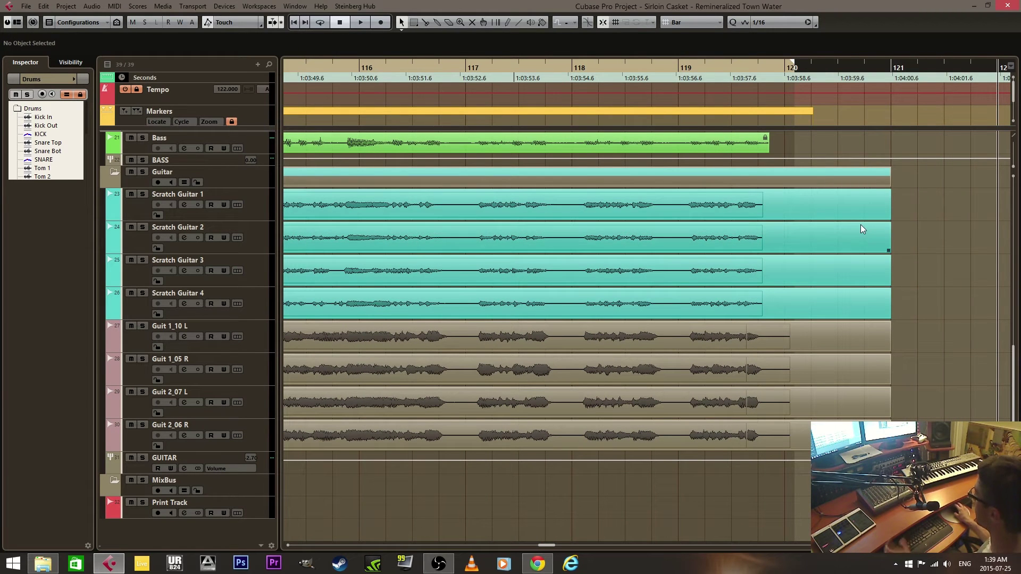
drag(687, 66, 686, 32)
drag(428, 63, 198, 4)
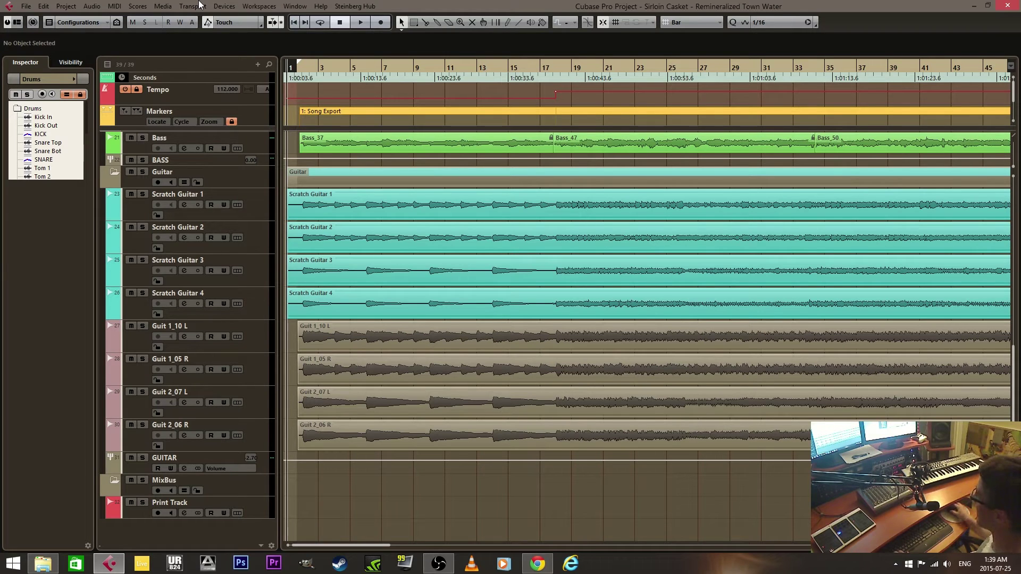
Step: Turn on Group Editing for the Guitar folder and select all of its parts through the Scratch Guitar 1 part
click(423, 68)
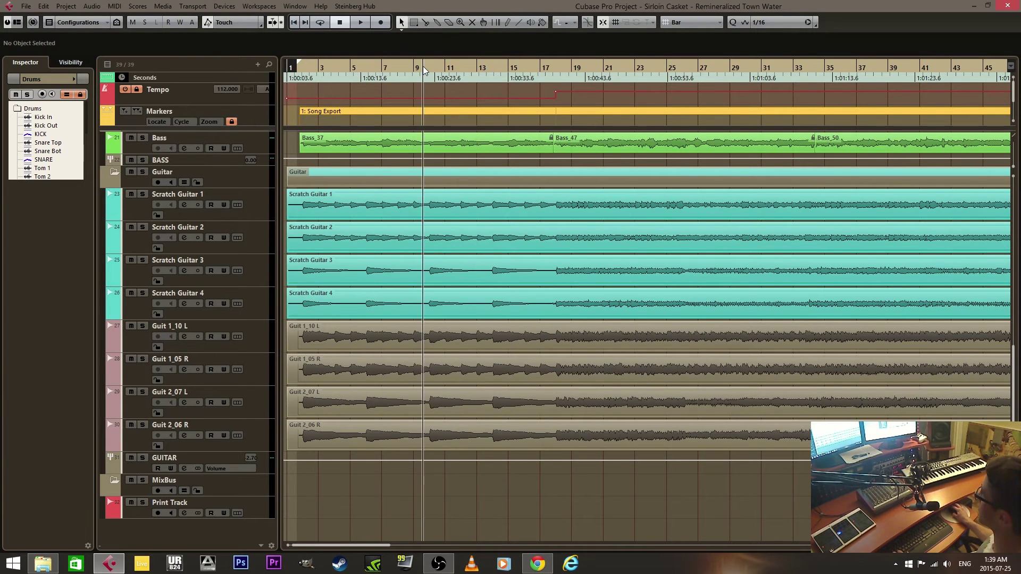
drag(423, 66, 417, 23)
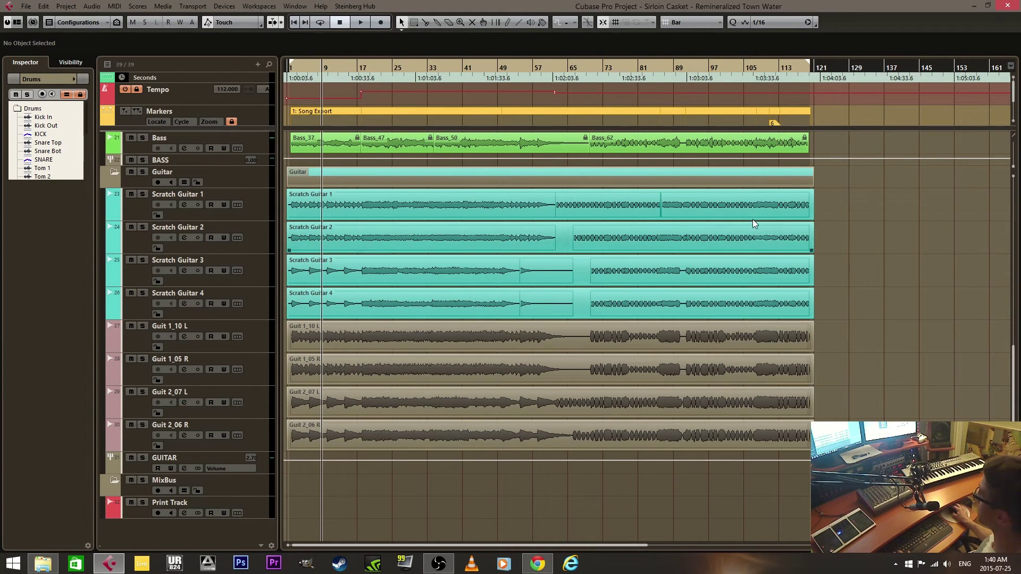
click(617, 211)
click(856, 200)
click(701, 215)
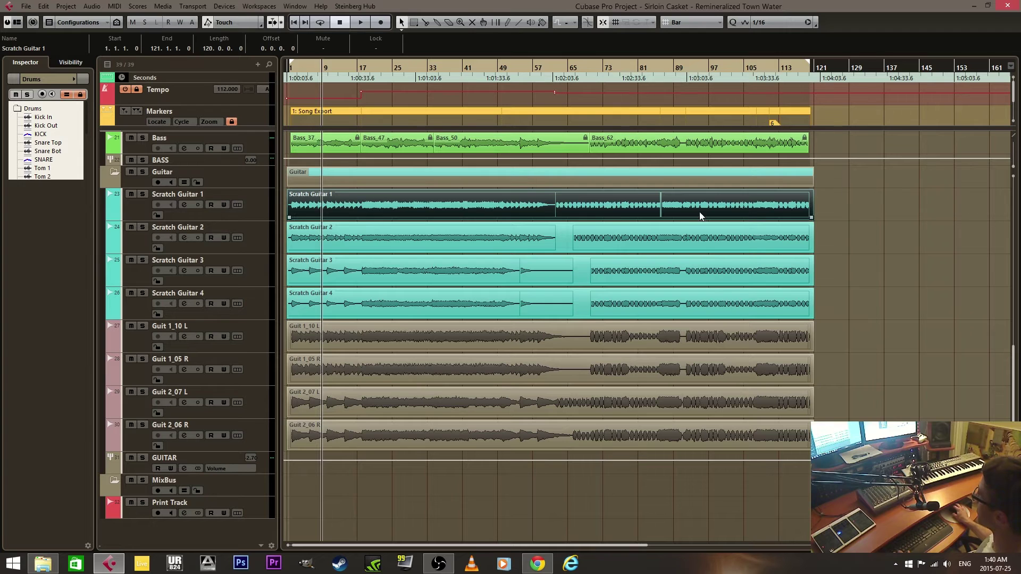
click(183, 182)
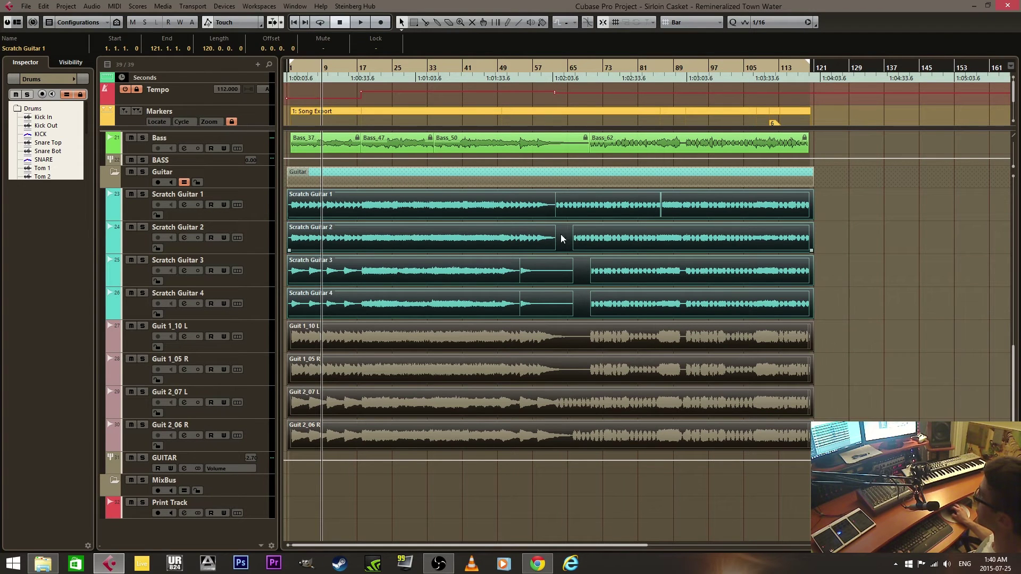
click(895, 234)
click(773, 206)
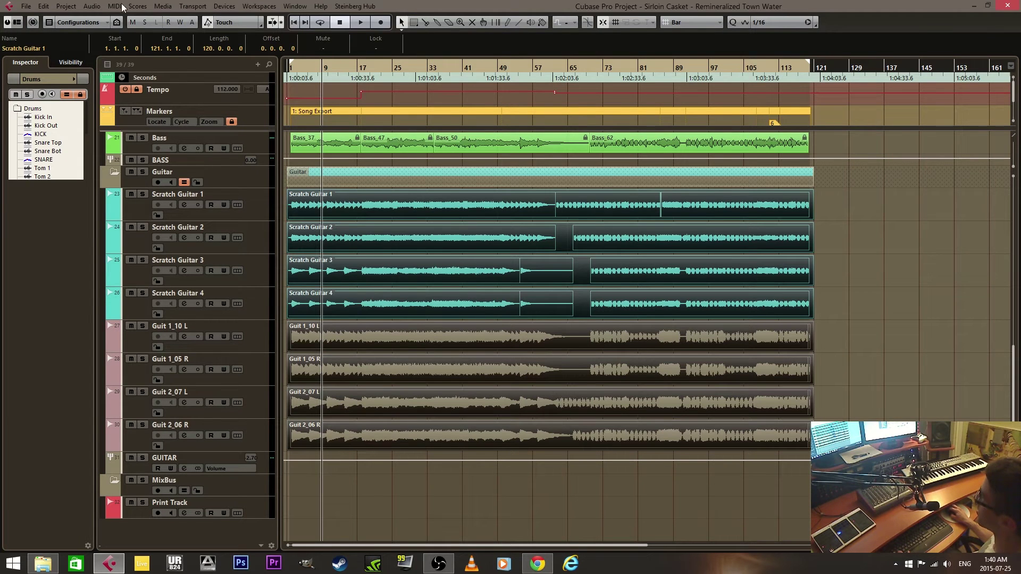
Step: Dissolve the selected guitar parts into their individual events and clear the selection
click(94, 8)
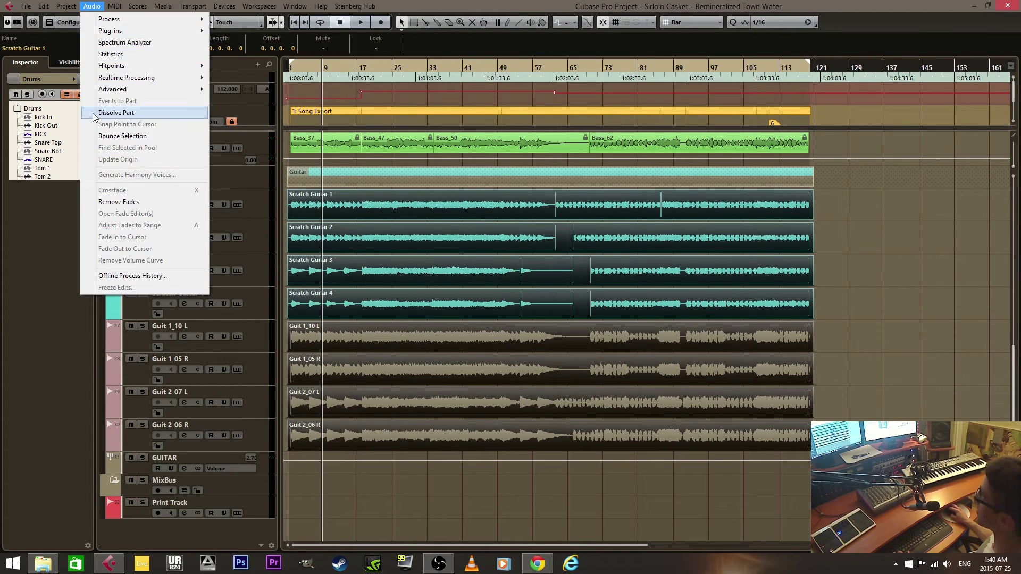
click(142, 114)
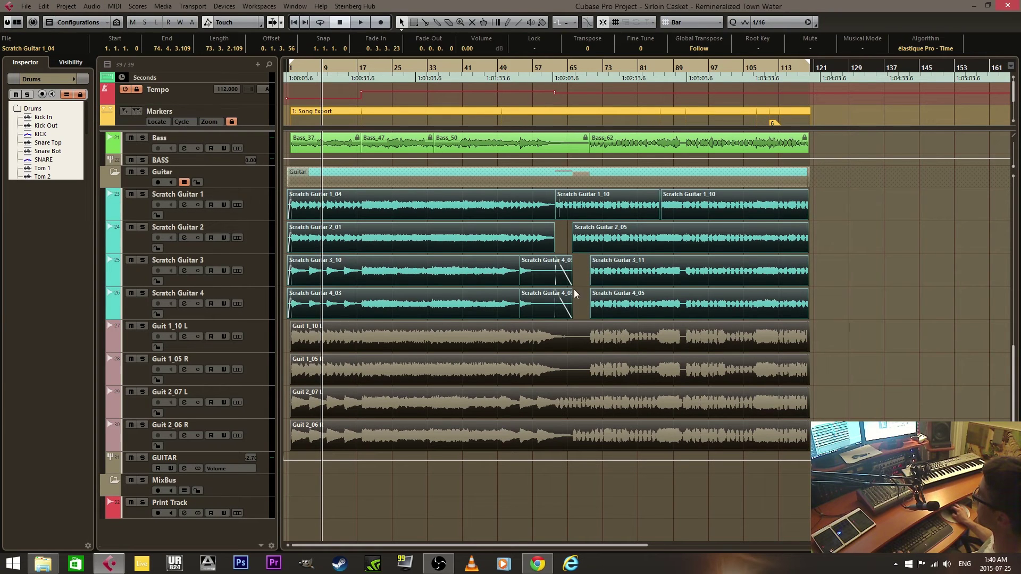
click(591, 293)
click(585, 286)
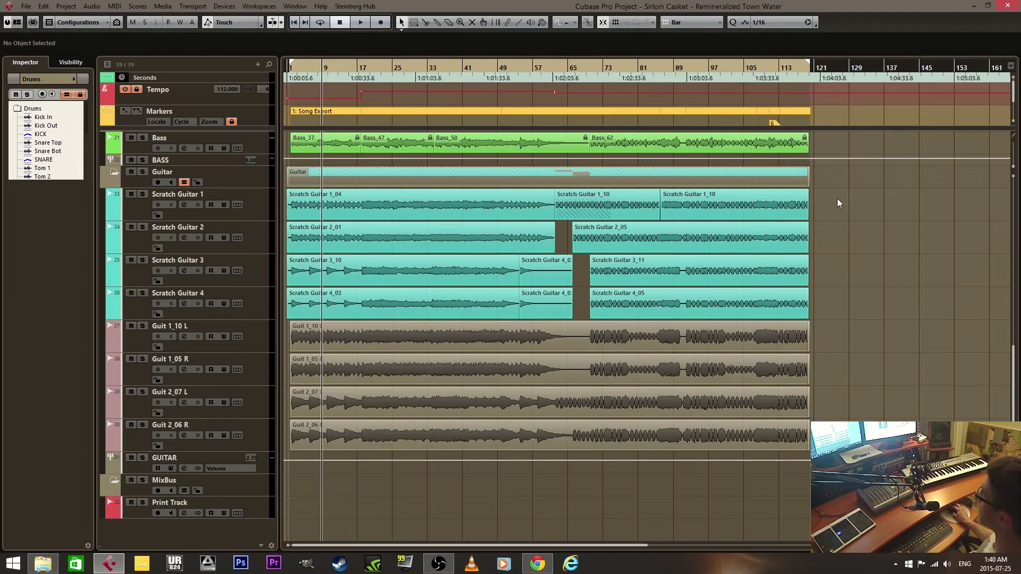
Step: Select all events on the Scratch Guitar and Guit tracks and convert them to parts with Events to Part
drag(837, 199, 266, 460)
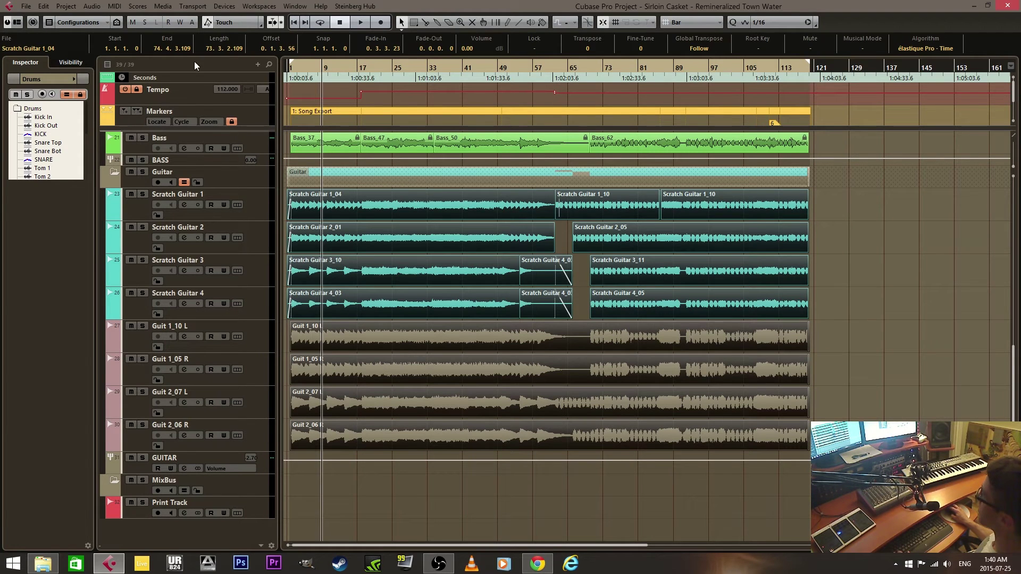
click(585, 284)
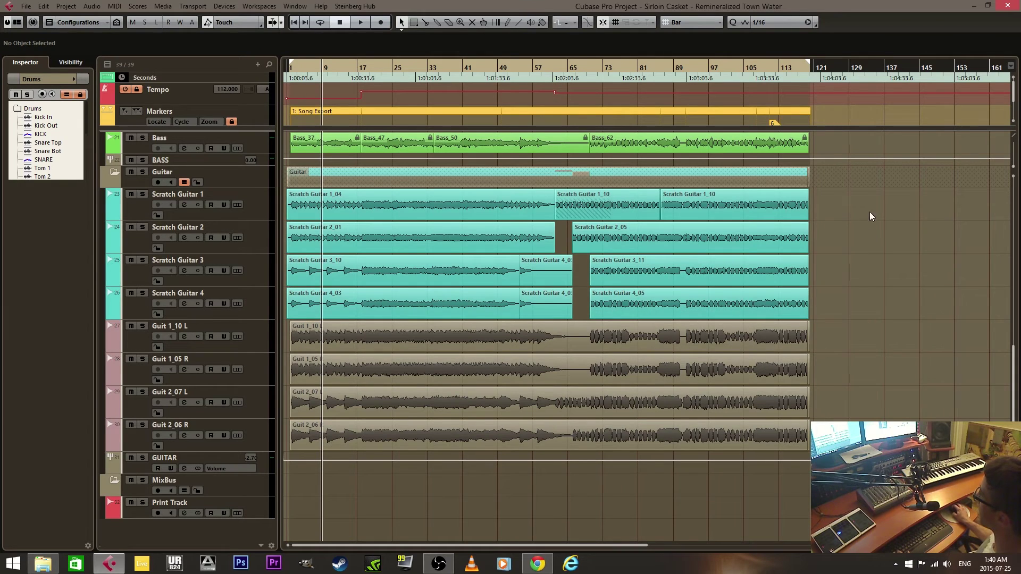
drag(863, 199, 241, 436)
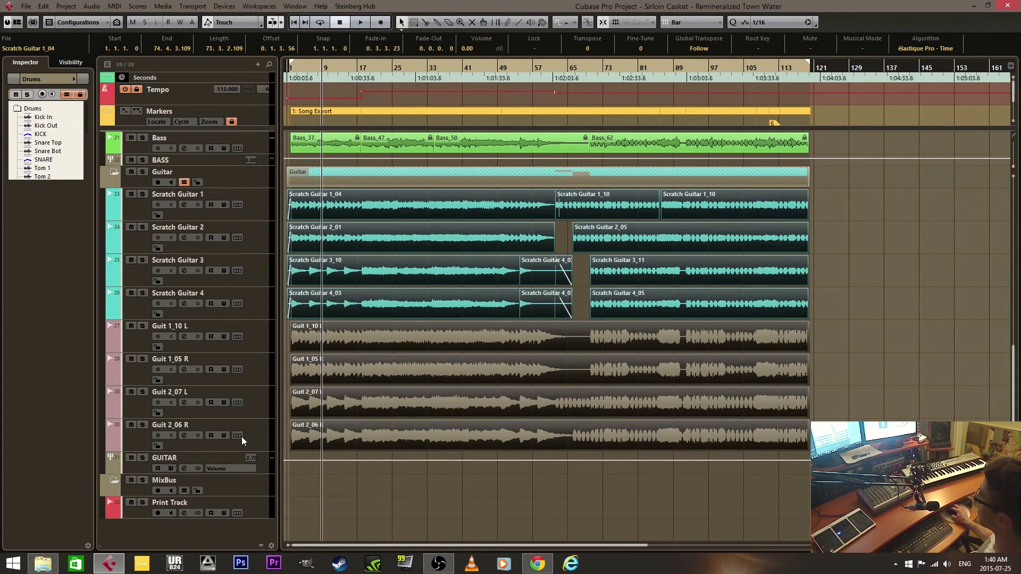
click(96, 8)
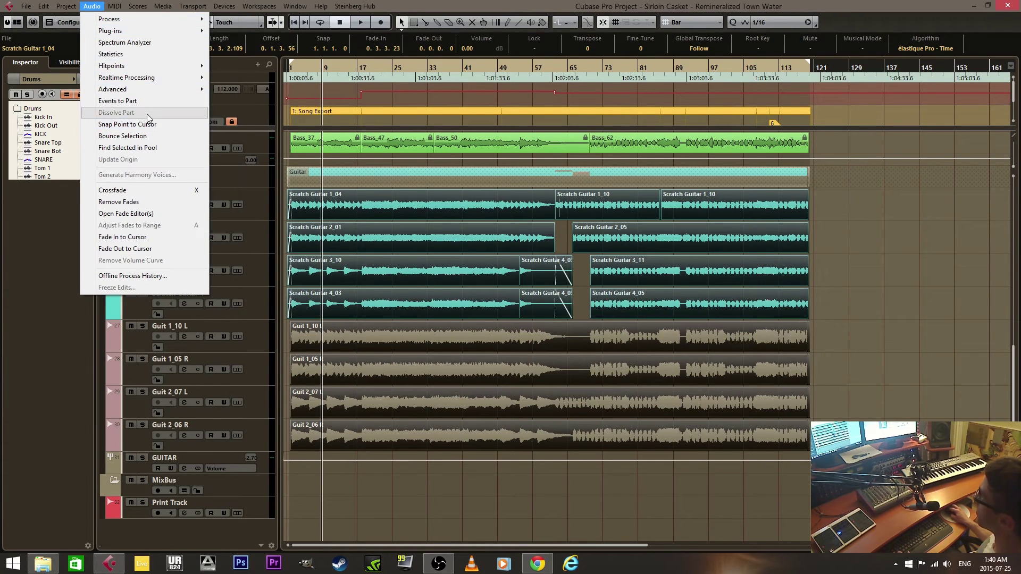
click(861, 260)
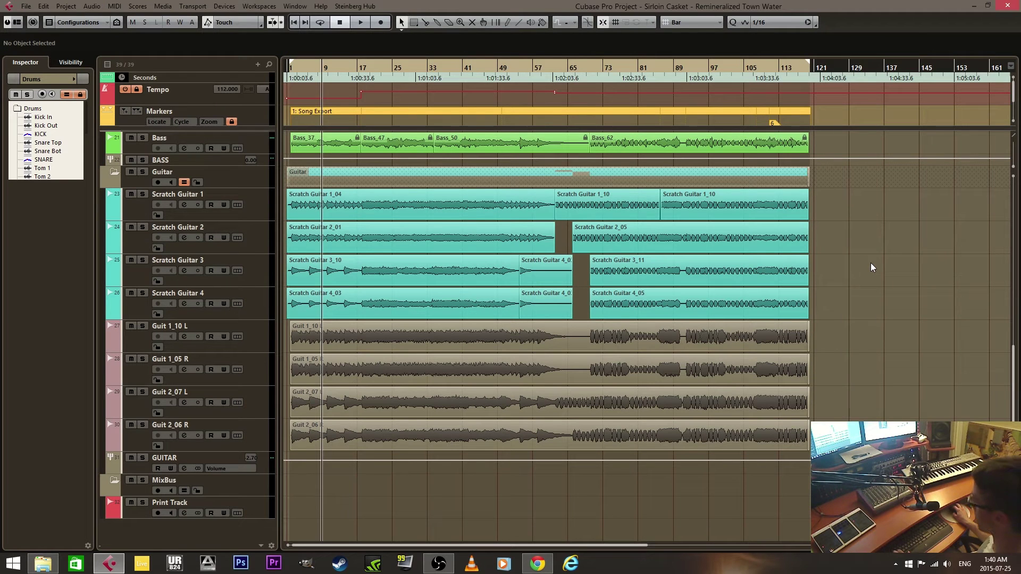
drag(825, 208, 250, 445)
click(91, 6)
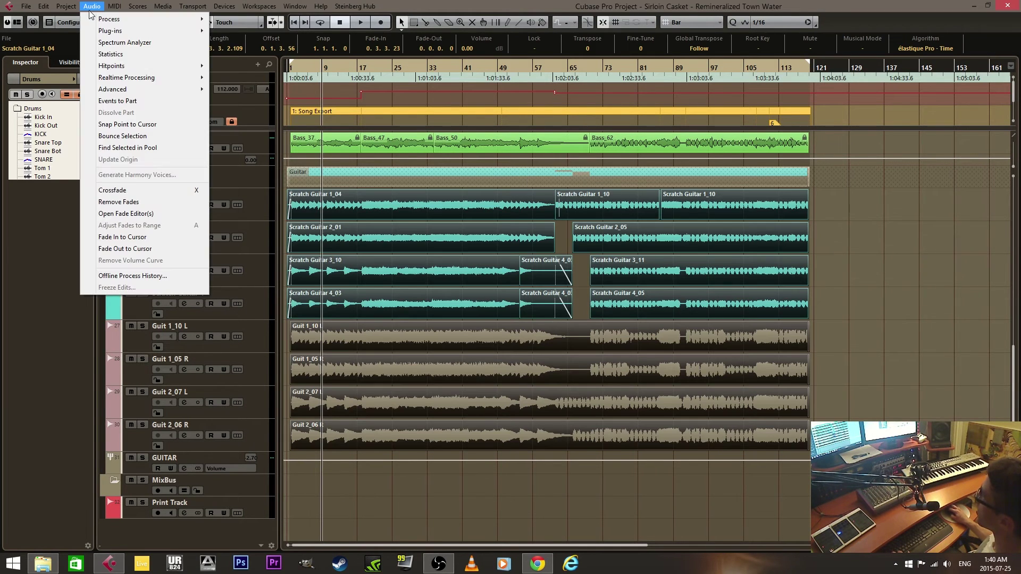
click(145, 101)
click(296, 464)
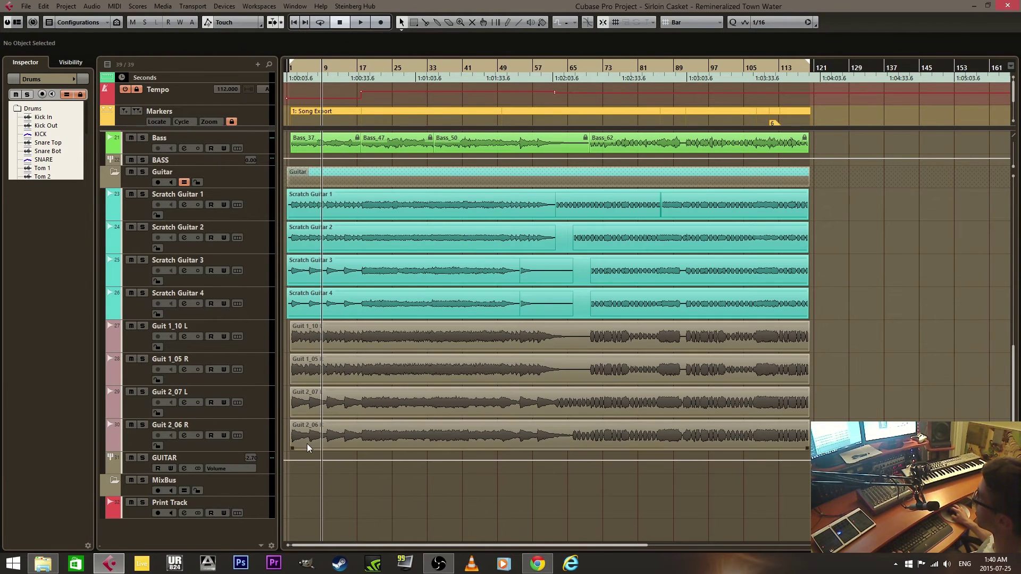
Step: Extend the Guit parts' starts to bar 1 and the ends of all the guitar parts to bar 121
click(308, 443)
drag(291, 449, 288, 449)
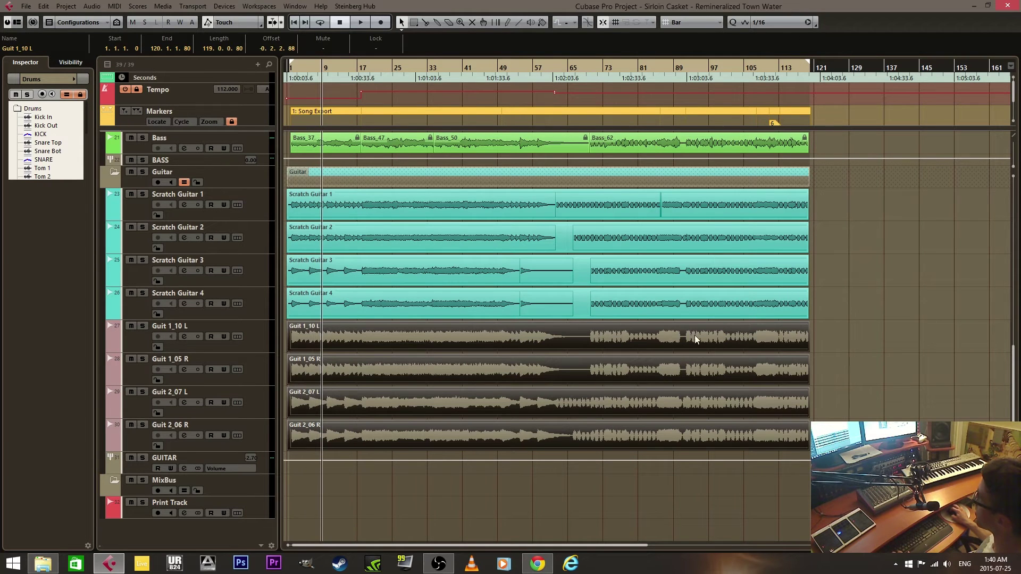
click(793, 213)
drag(807, 216, 815, 448)
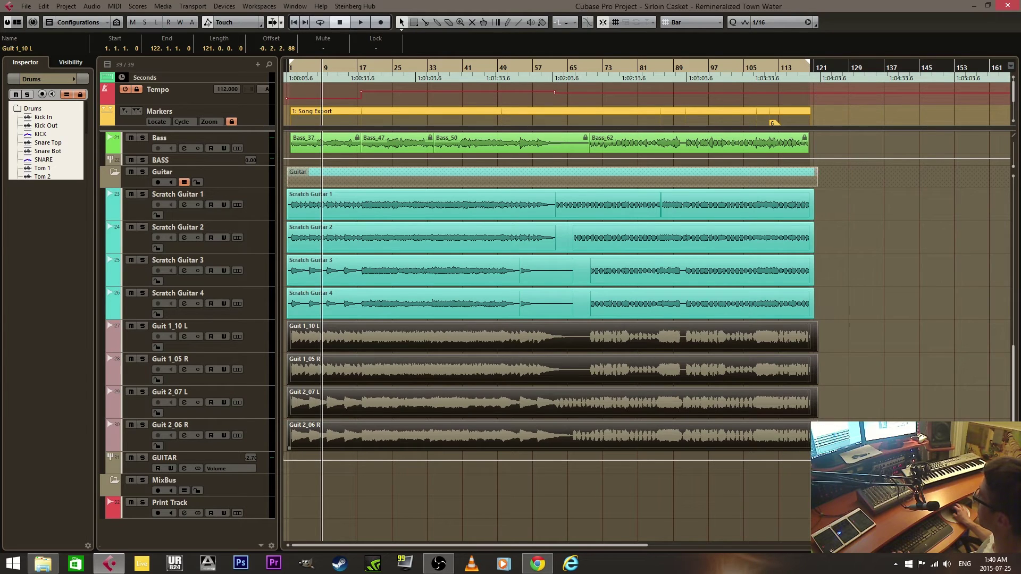
Step: Split the grouped guitar parts across all tracks at bars 102 and 79
right_click(723, 289)
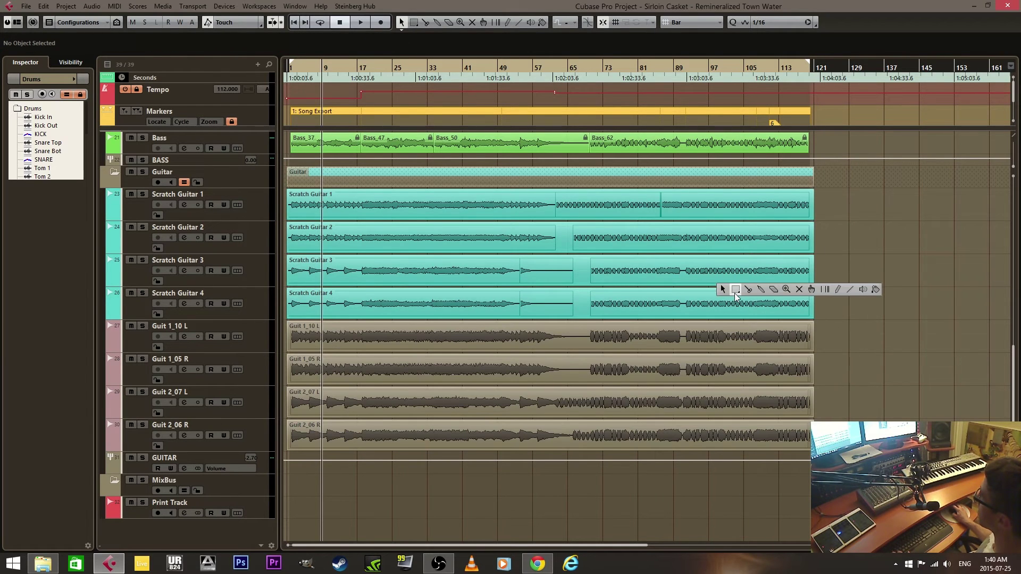
click(749, 289)
click(732, 247)
click(631, 239)
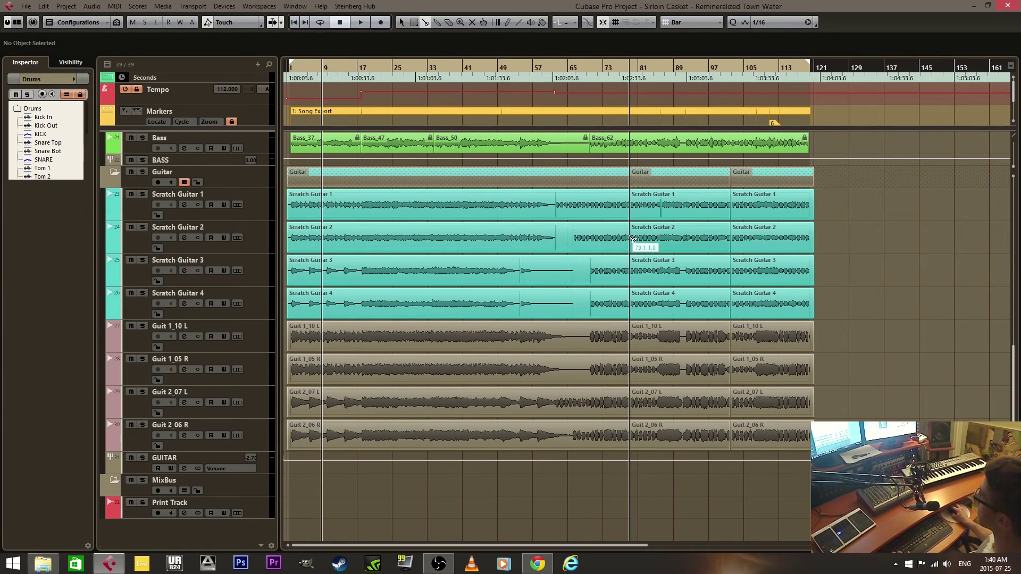
Step: Open a gap at the bar 79 split by trimming the earlier guitar parts to end at bar 77 and the following ones to start at bar 82
key(1)
drag(633, 247, 620, 283)
drag(644, 251, 644, 251)
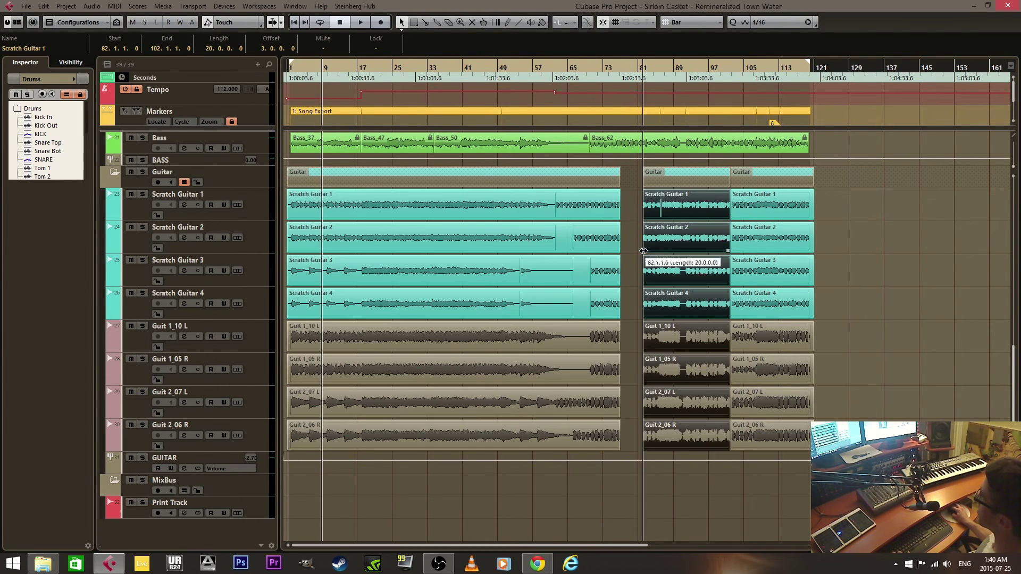
Step: Select all the split guitar parts and dissolve them into individual events
drag(875, 198, 318, 427)
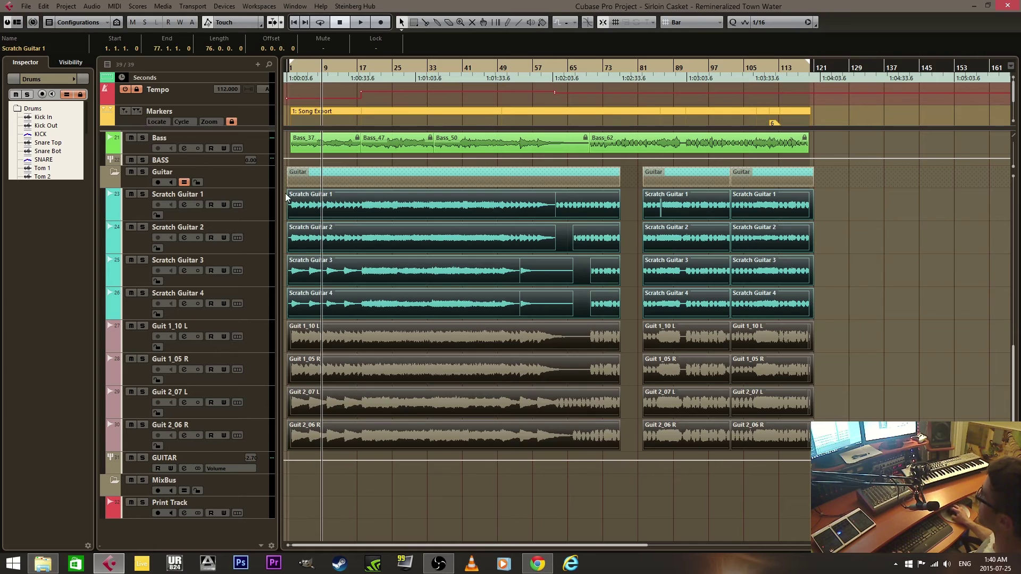
click(98, 7)
click(134, 114)
click(918, 267)
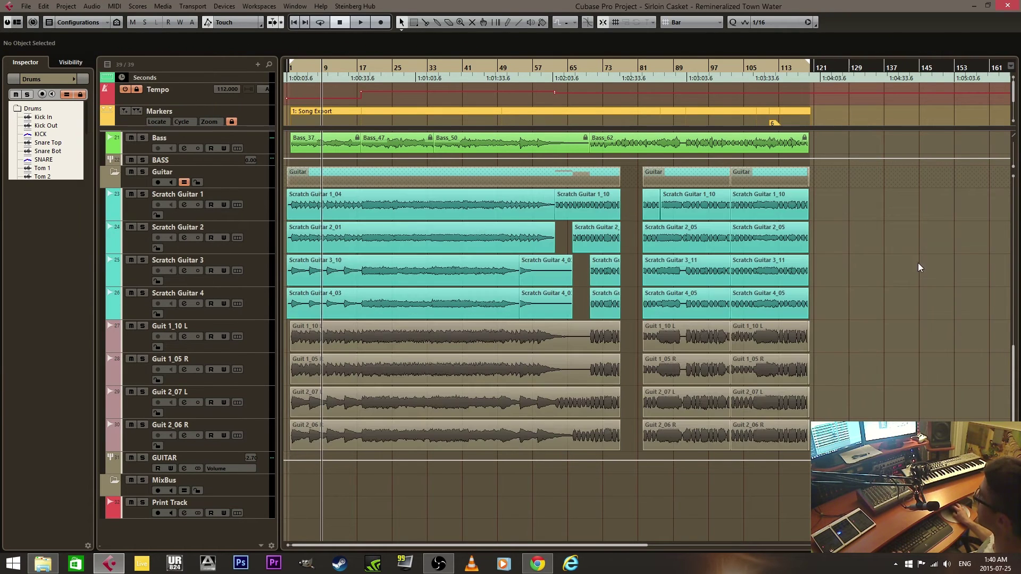
Step: Turn off Group Editing and crossfade the two Scratch Guitar 2_05 events that meet at bar 102
drag(736, 64, 645, 234)
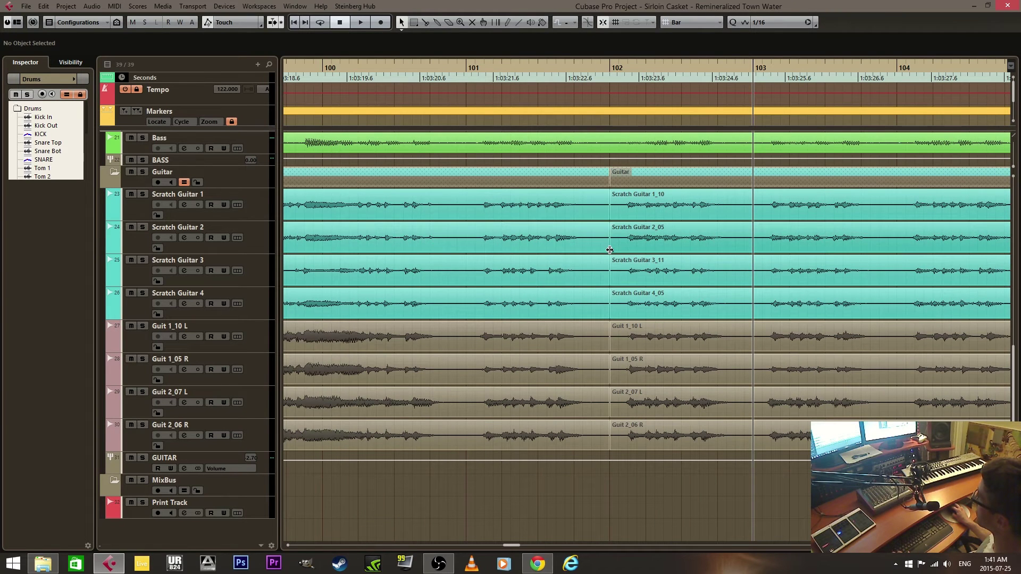
click(606, 235)
shift+click(631, 238)
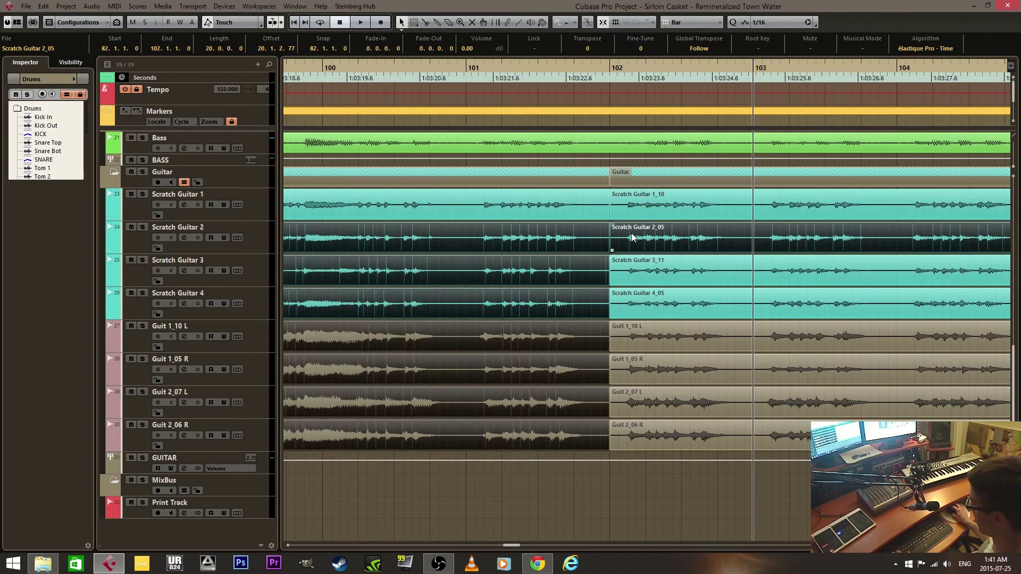
key(ctrl+shift+a)
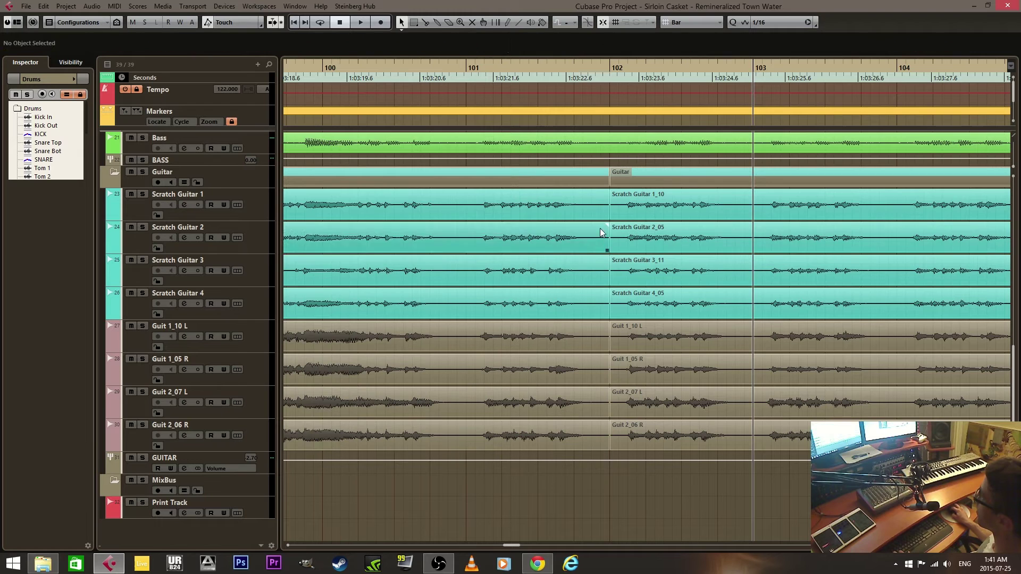
click(600, 230)
click(621, 236)
shift+click(592, 241)
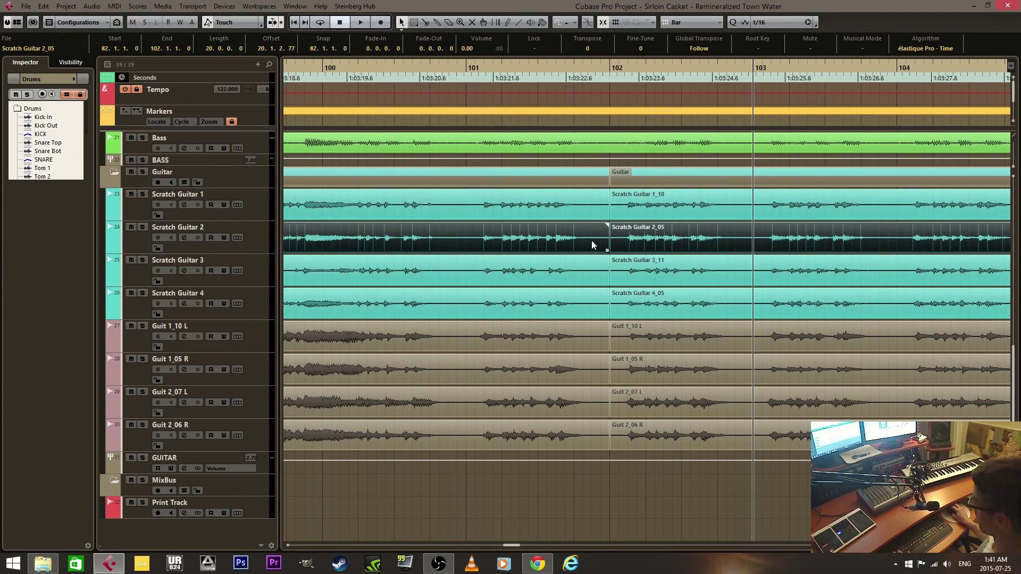
key(x)
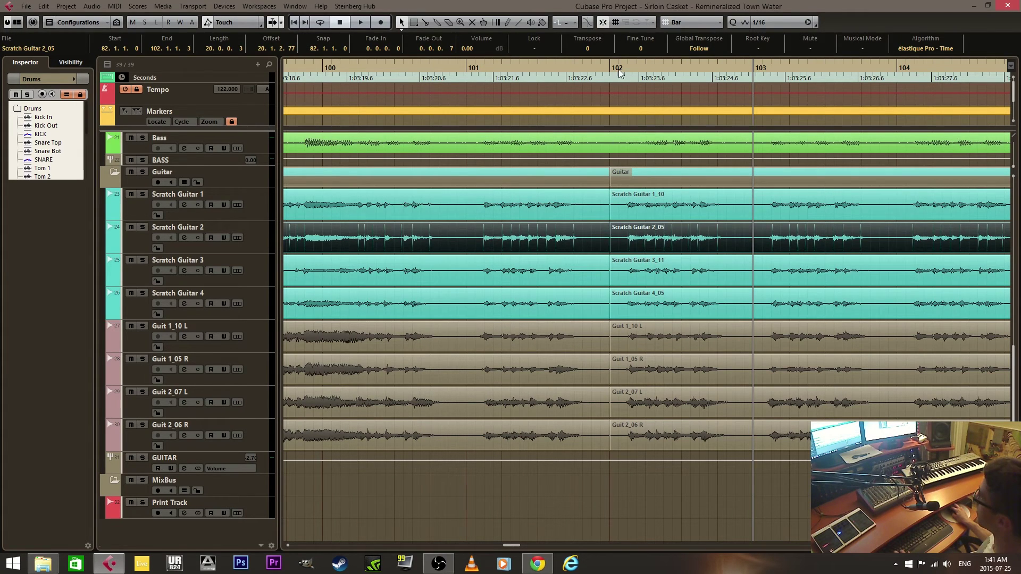
drag(619, 69, 616, 196)
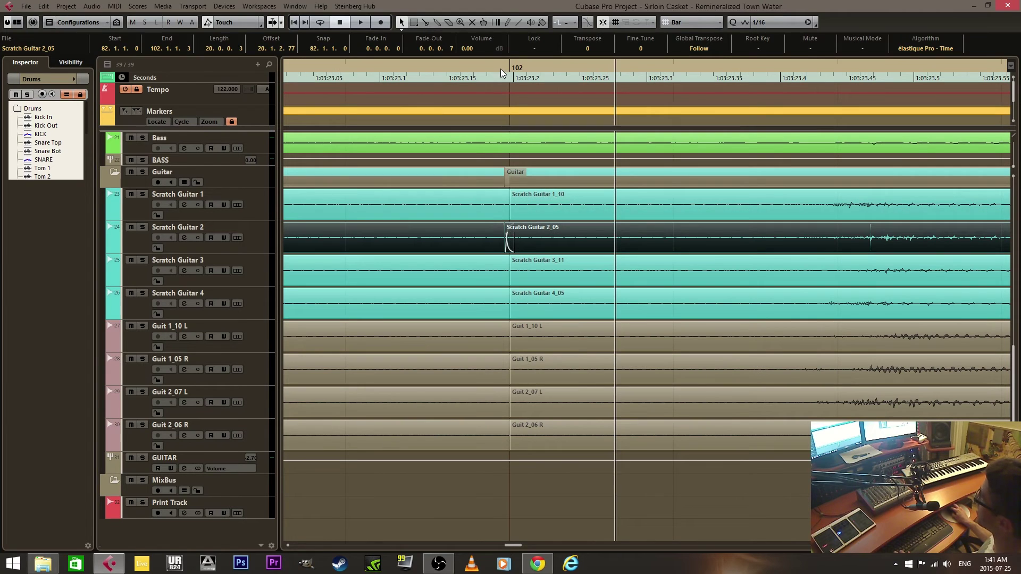
Step: Undo the Scratch Guitar 2 crossfade and the dissolving of the split guitar parts
key(ctrl+z)
key(ctrl+a)
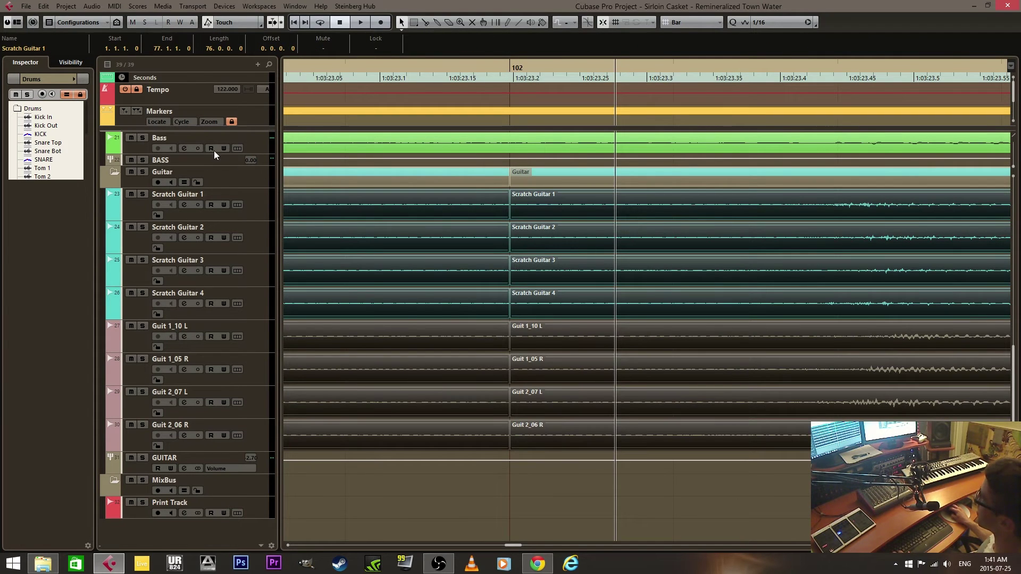
click(497, 486)
drag(537, 72, 568, 4)
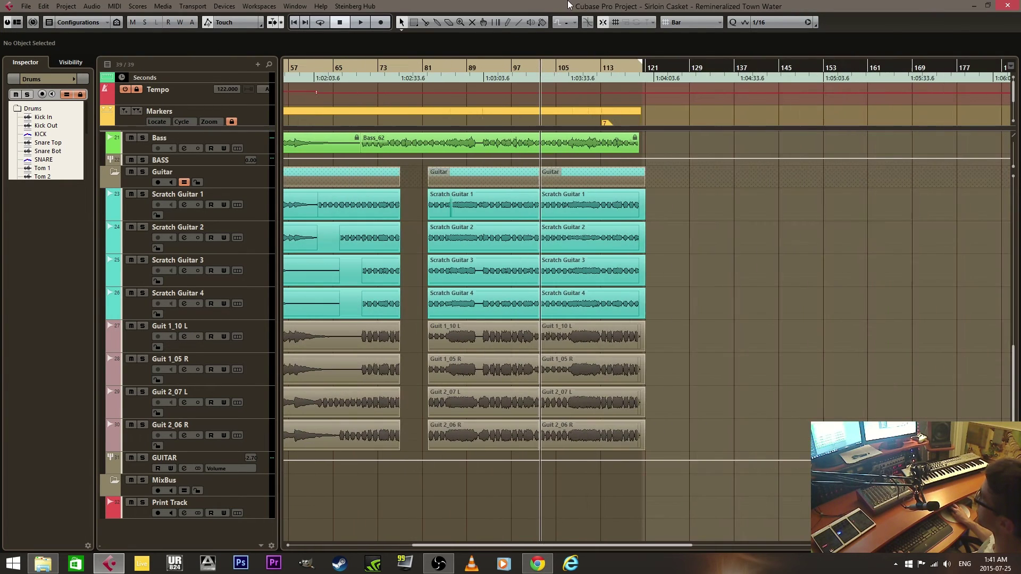
Step: Select the grouped guitar parts on both sides of bar 102 and examine the boundary between them up close
click(583, 276)
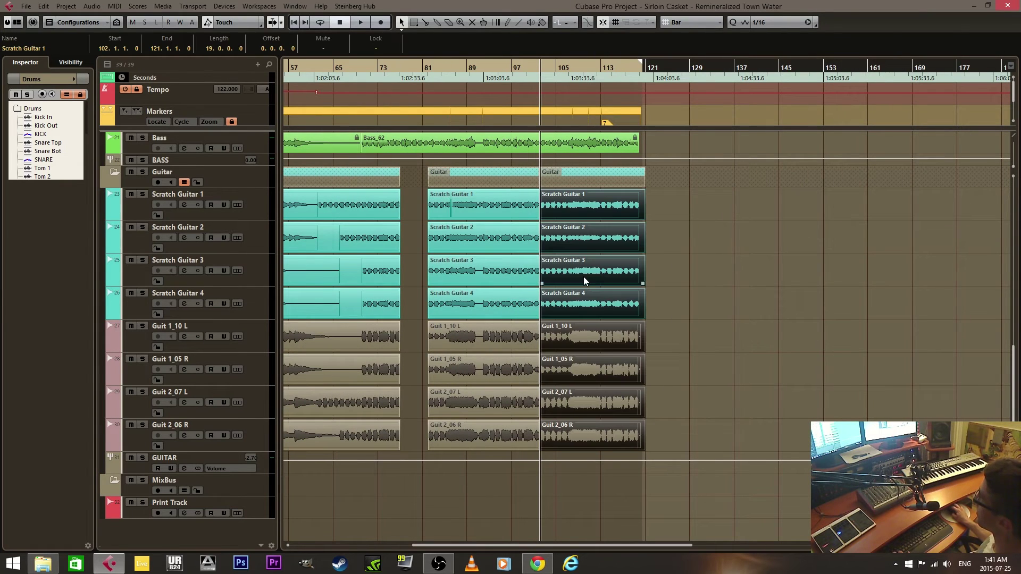
click(523, 269)
drag(543, 66, 390, 226)
shift+click(423, 206)
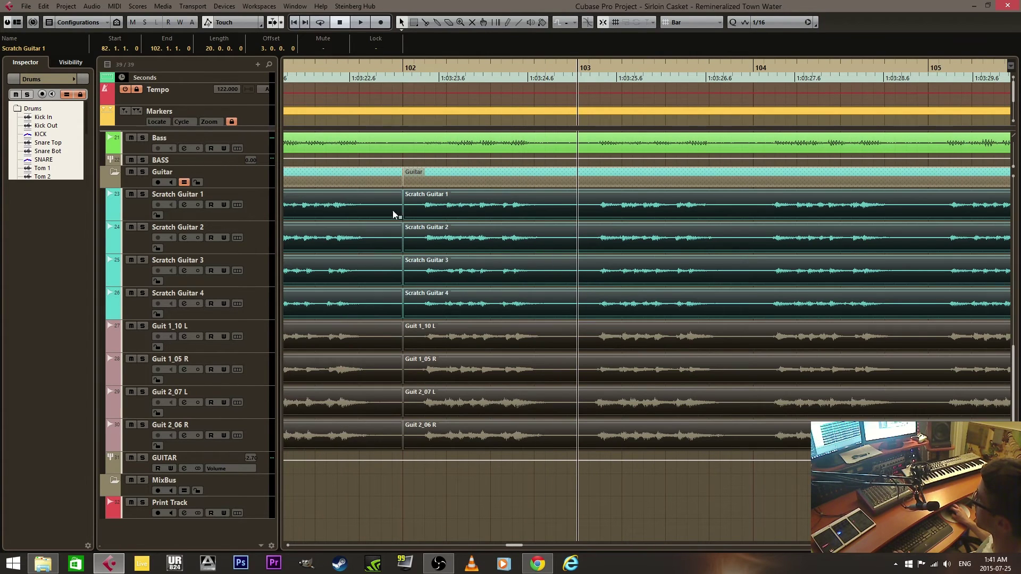
drag(404, 79, 401, 139)
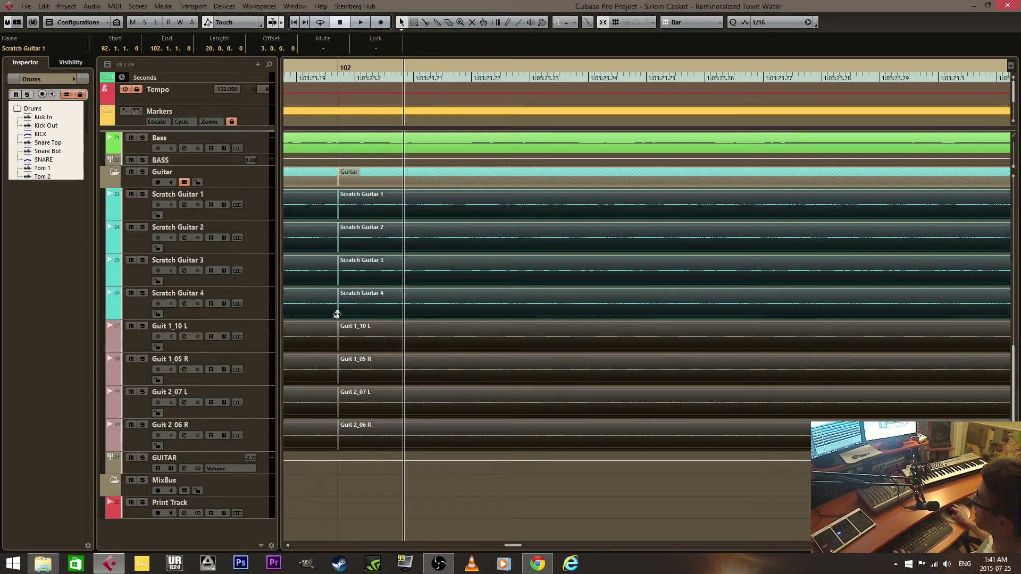
click(381, 278)
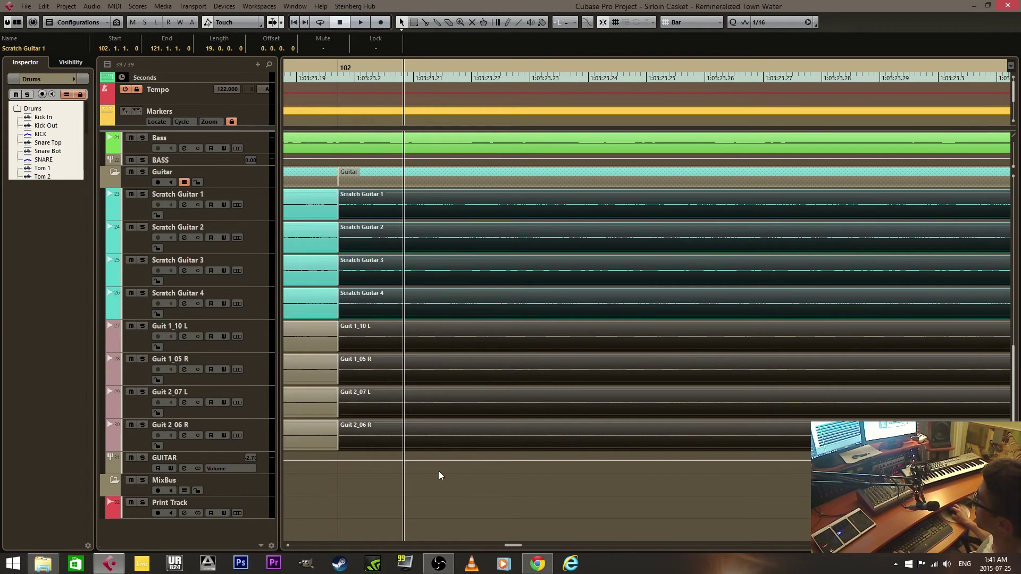
click(439, 472)
click(413, 394)
shift+click(322, 383)
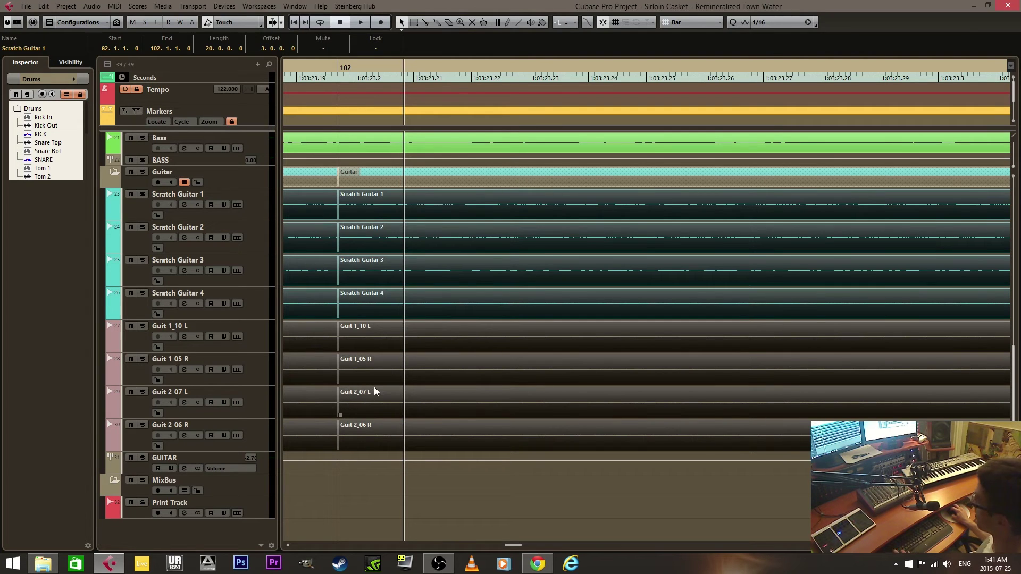
Step: Turn off Group Editing for the Guitar folder and select the Scratch Guitar 1 parts on both sides of bar 102
click(184, 183)
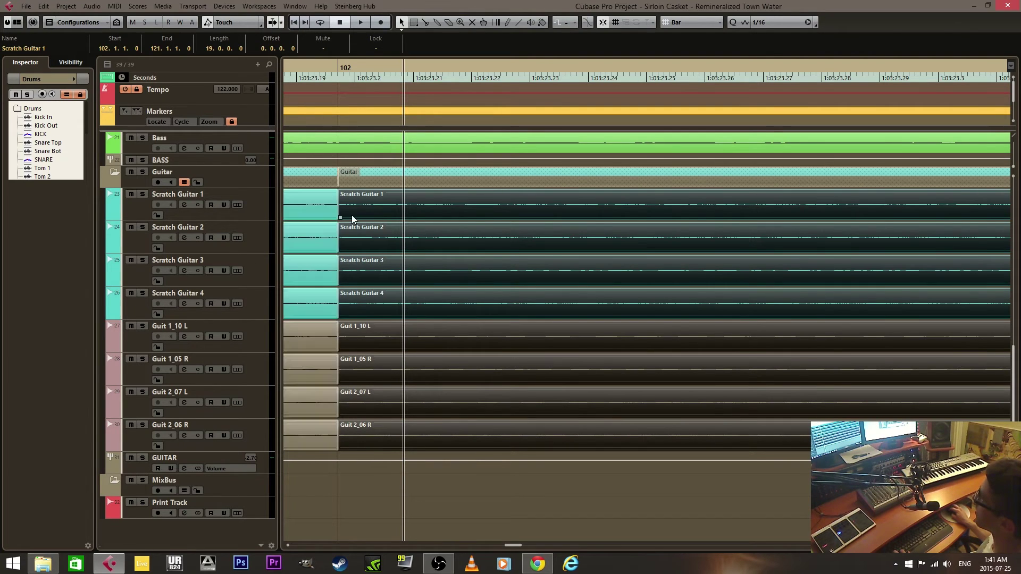
click(325, 203)
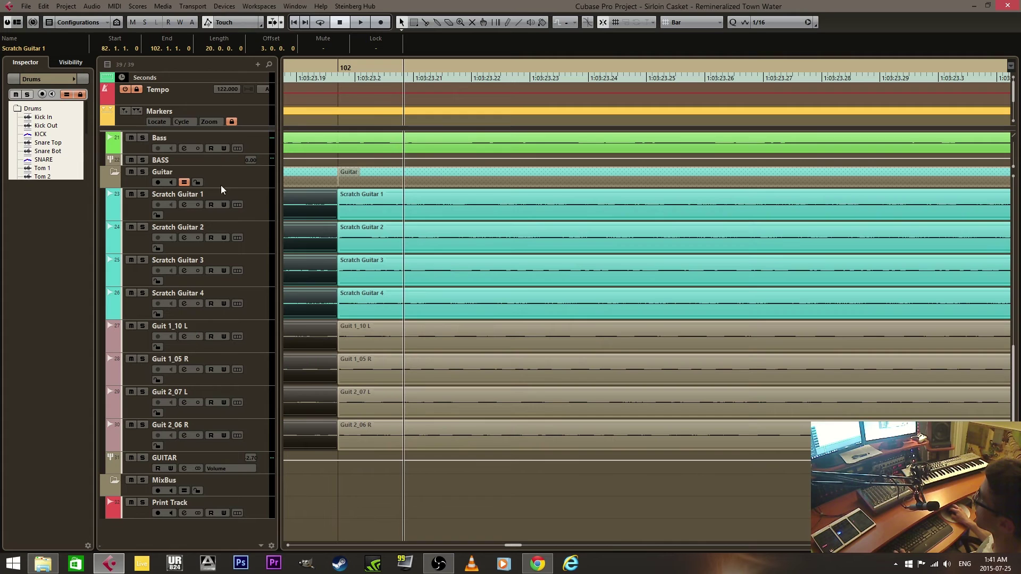
click(184, 184)
click(361, 207)
shift+click(332, 205)
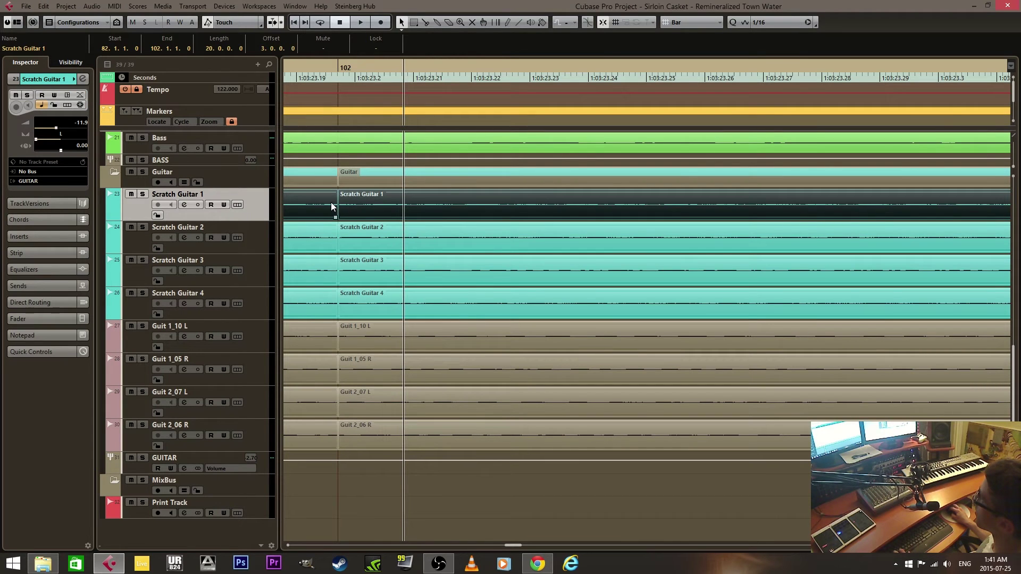
drag(342, 76, 455, 180)
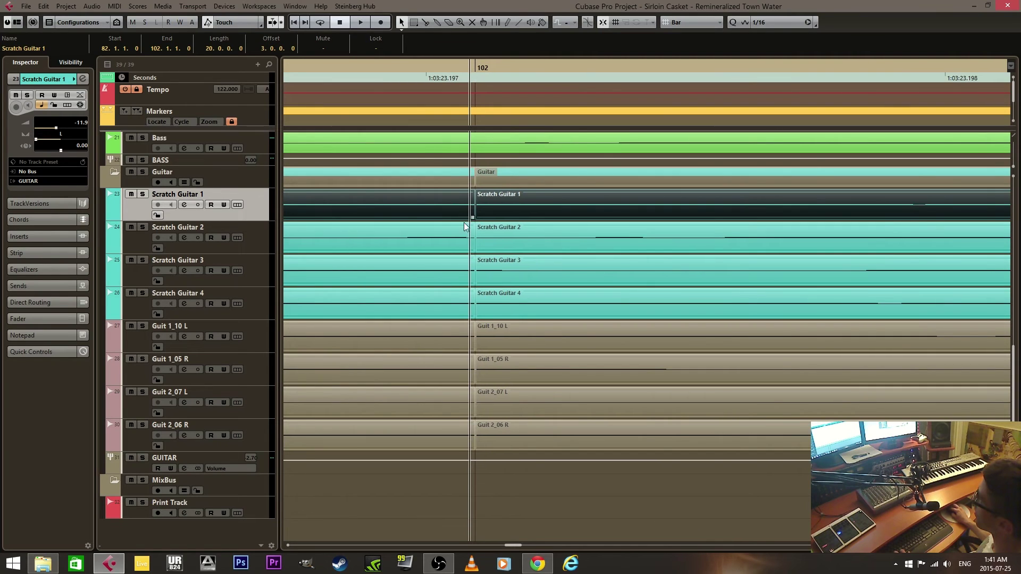
Step: Select only the Scratch Guitar 2 parts on both sides of bar 102
click(458, 236)
click(487, 235)
shift+click(451, 236)
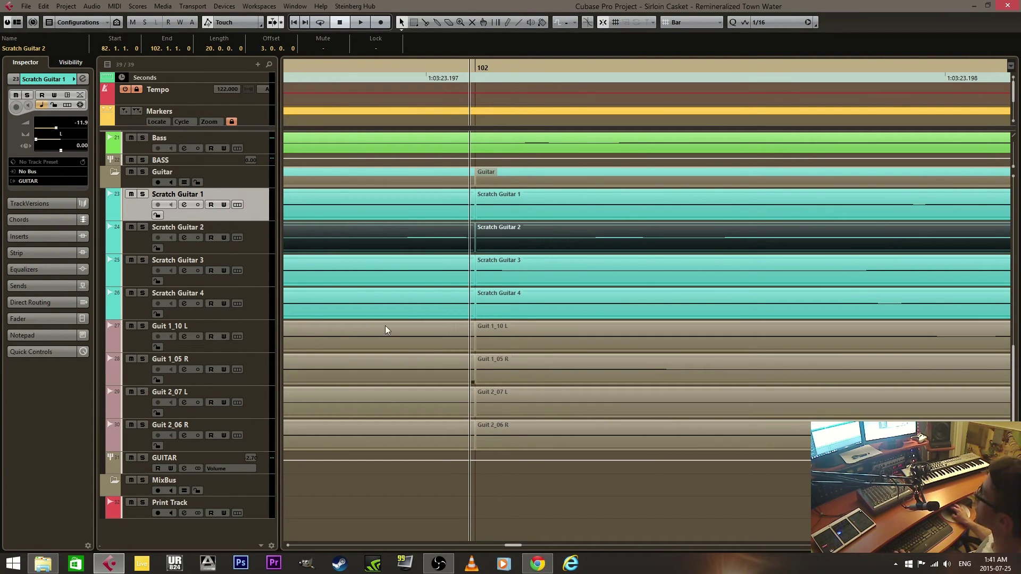
Step: Turn Group Editing on for the Guitar folder and dissolve the grouped parts on both sides of bar 102 into events
click(192, 184)
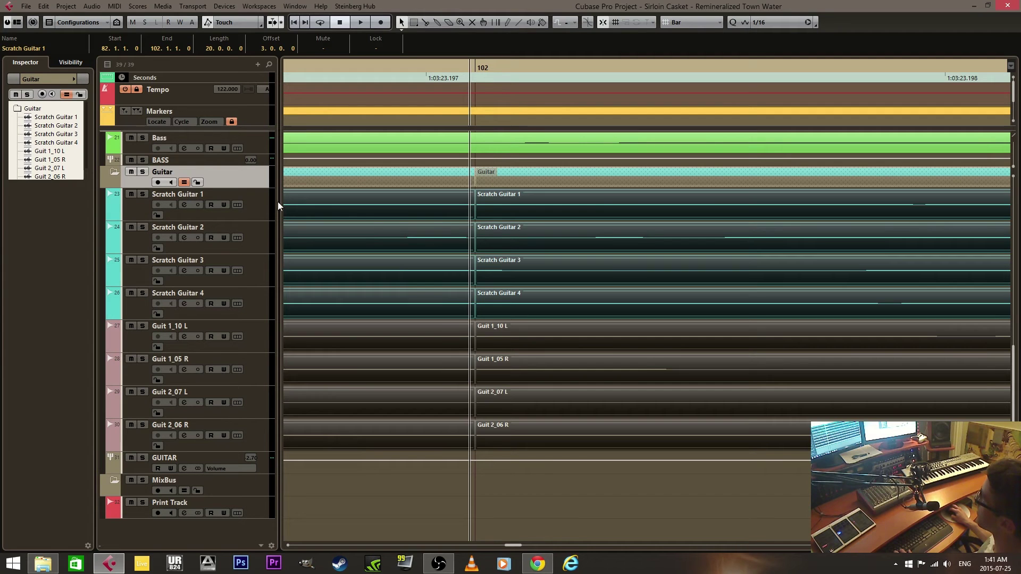
click(488, 184)
shift+click(464, 213)
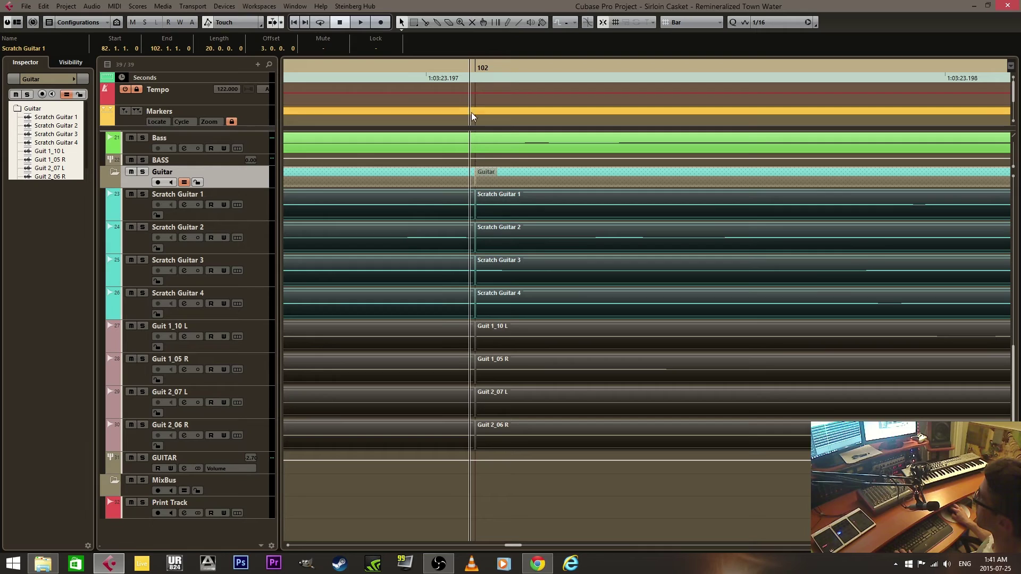
drag(470, 69, 514, 1)
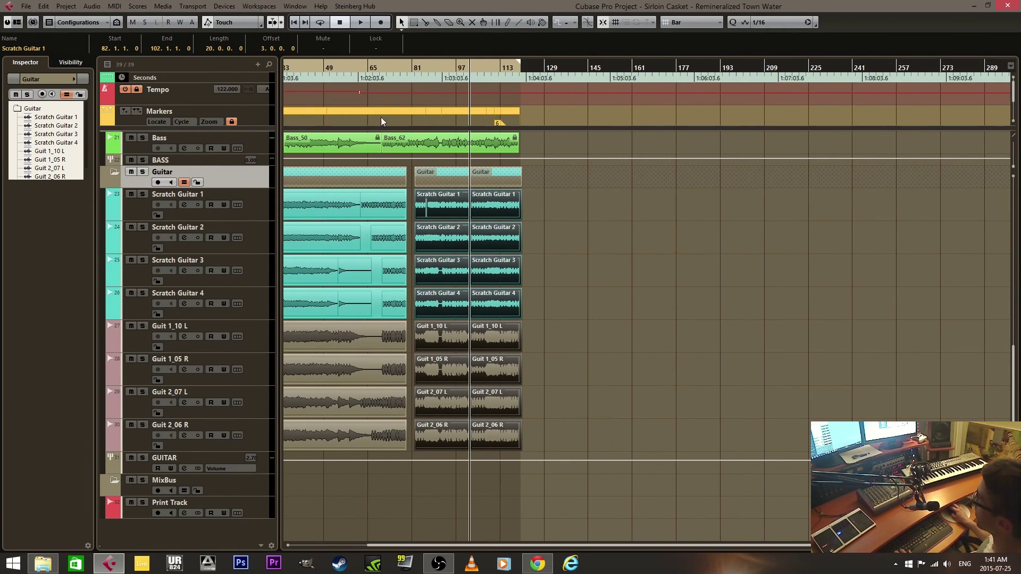
click(137, 7)
mouse_move(92, 7)
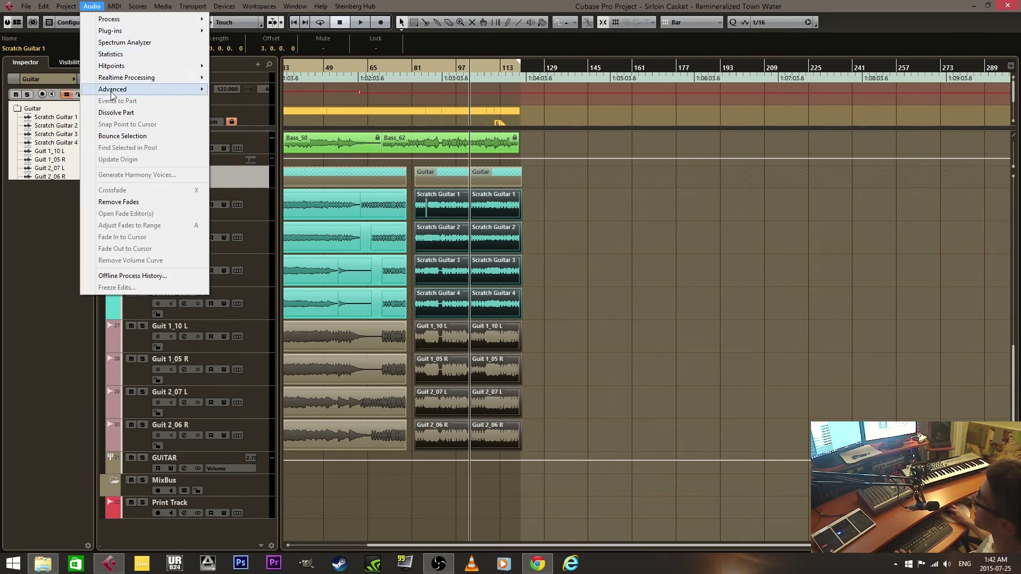
click(116, 112)
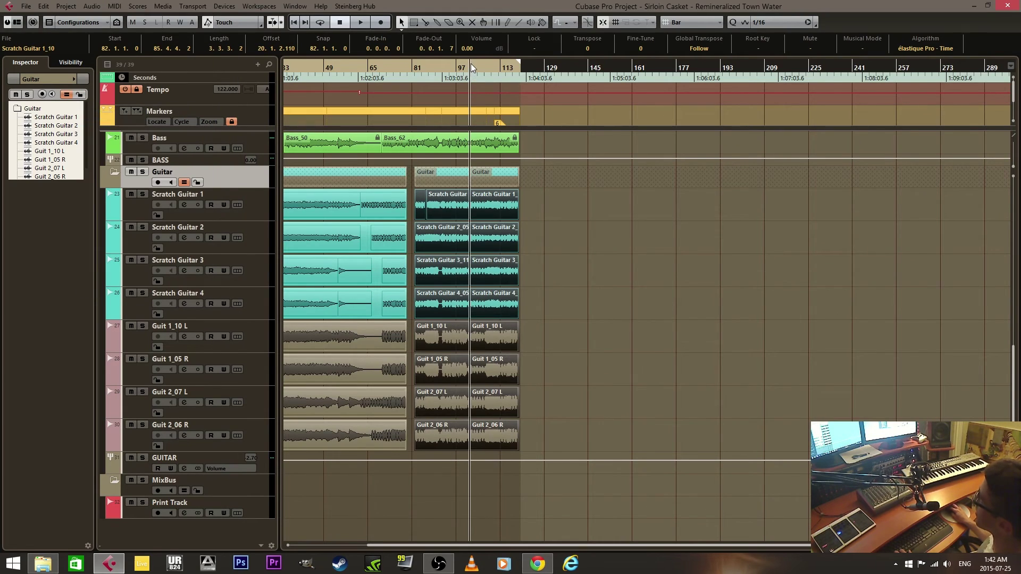
Step: Crossfade the grouped guitar events that meet at bar 102 and lengthen the crossfade across all eight tracks
drag(471, 63, 426, 136)
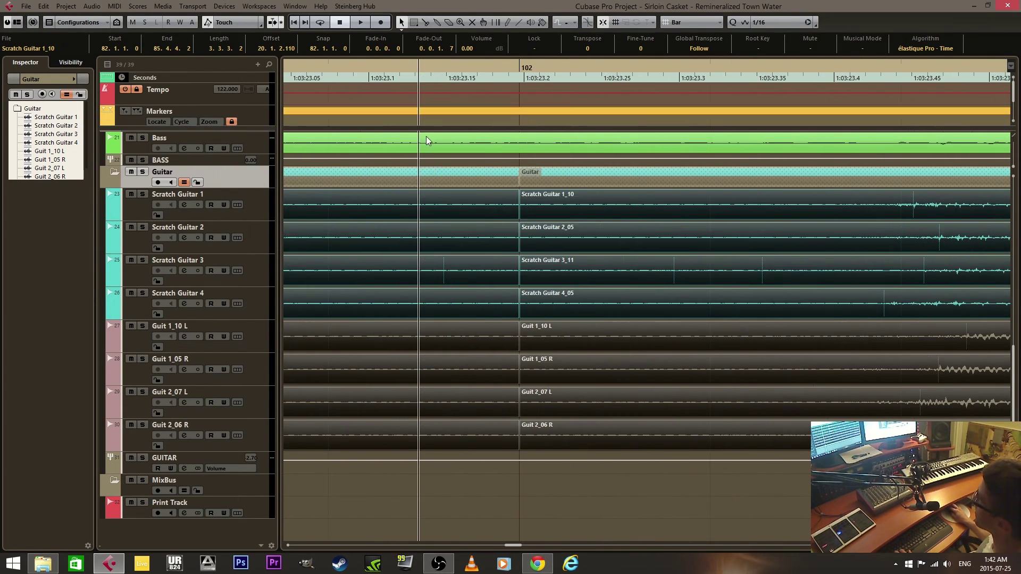
click(525, 215)
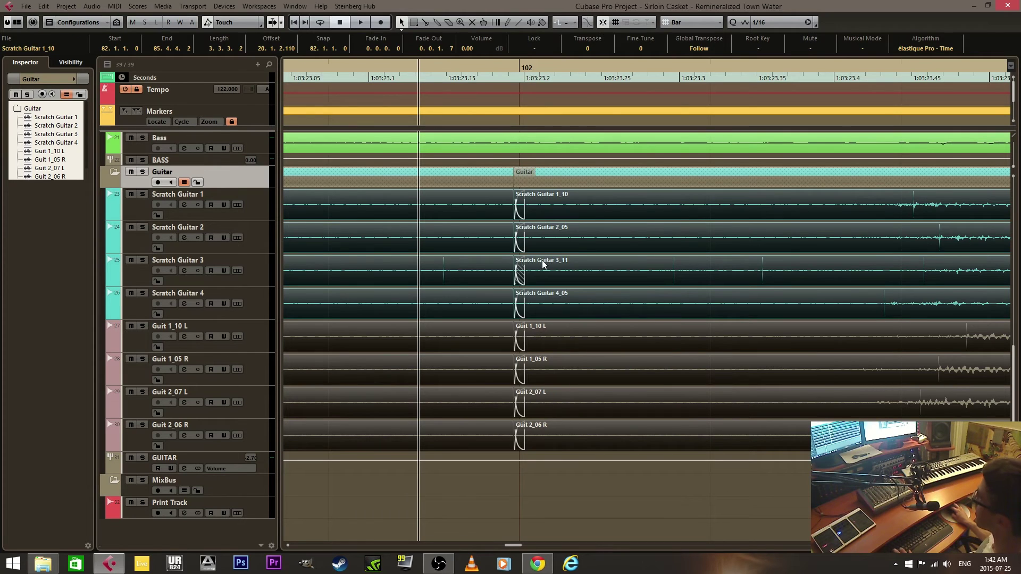
key(x)
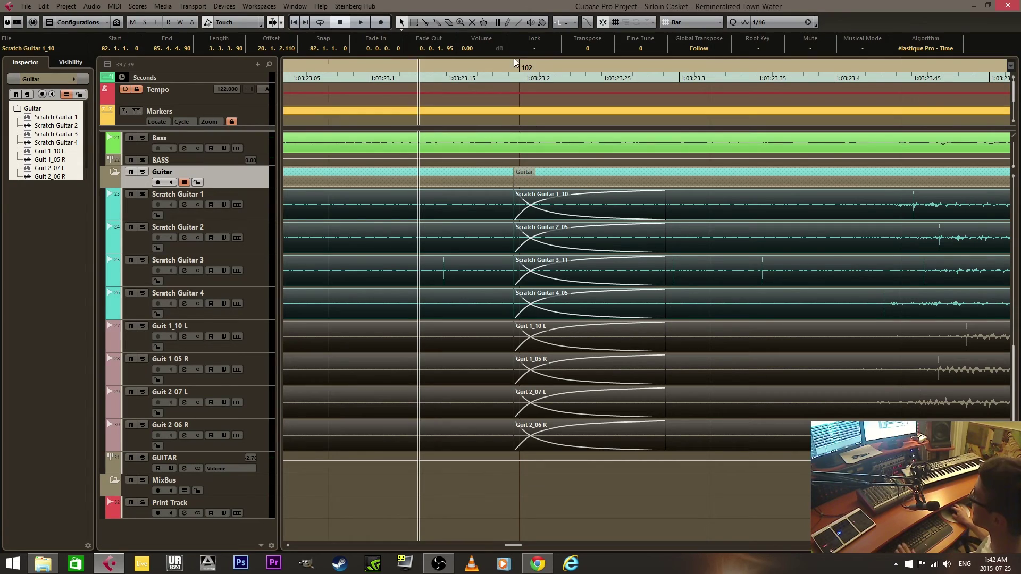
drag(514, 59, 539, 0)
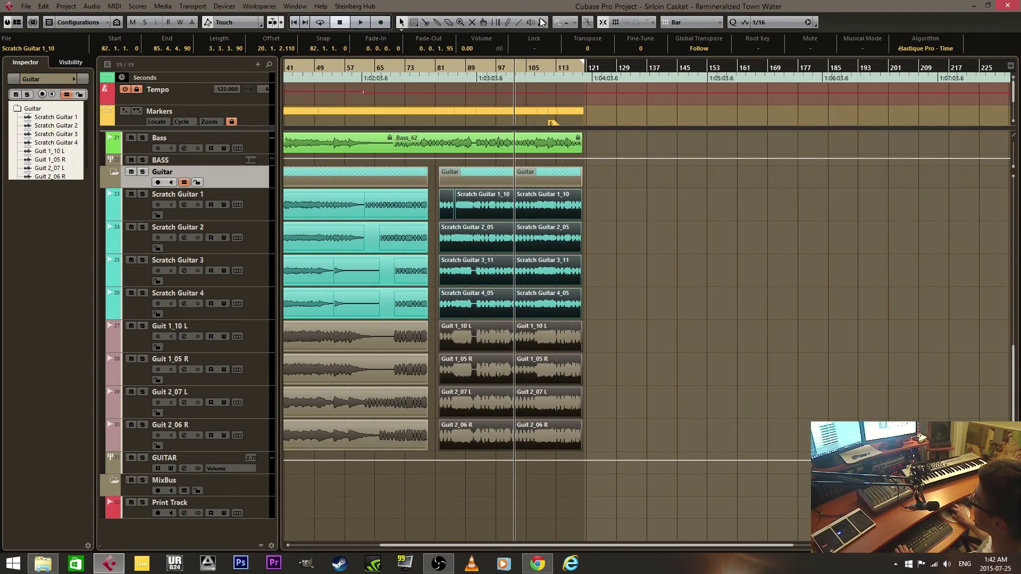
drag(506, 65, 261, 92)
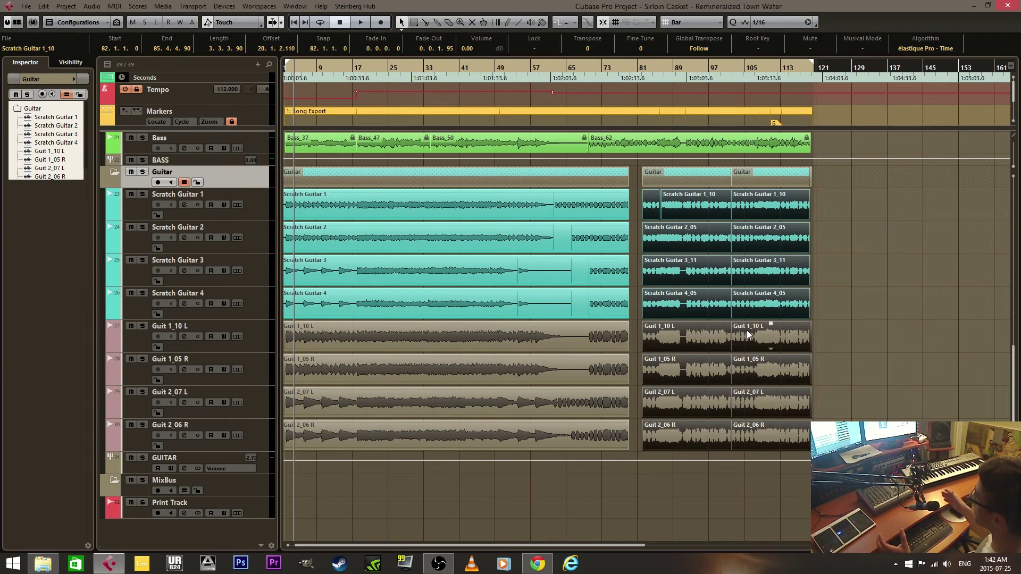
Step: Glue the grouped guitar events on both sides of bar 102 into one part per track
right_click(871, 256)
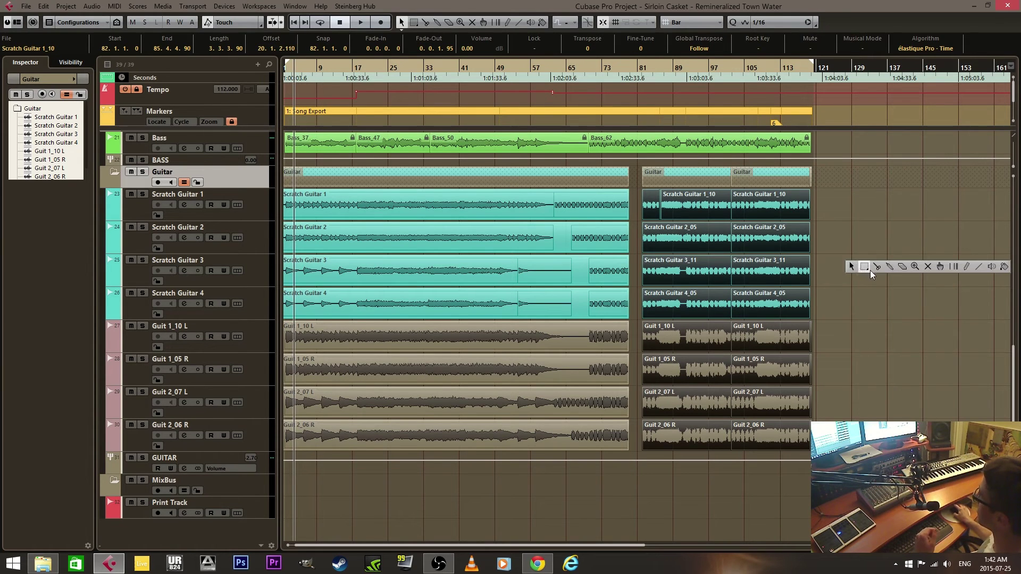
click(885, 269)
click(707, 271)
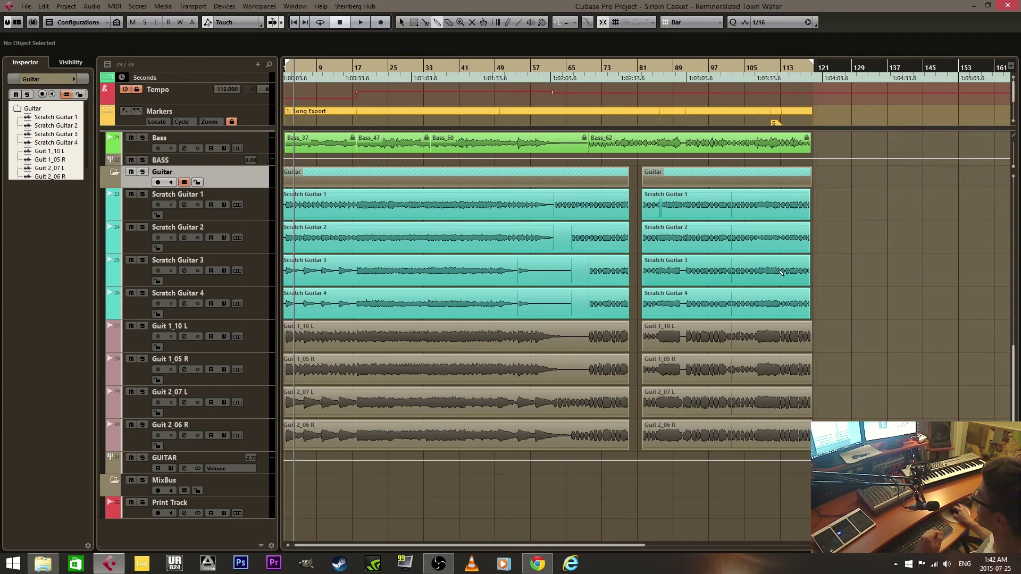
Step: Glue the first guitar parts to the parts after the gap before bar 81 on every grouped track
key(1)
right_click(873, 288)
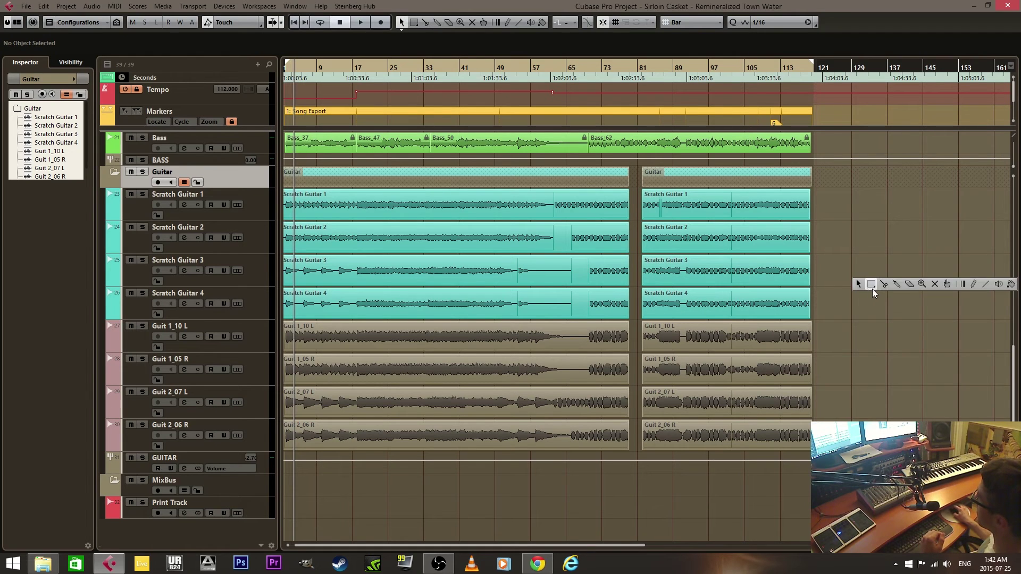
click(898, 284)
click(601, 305)
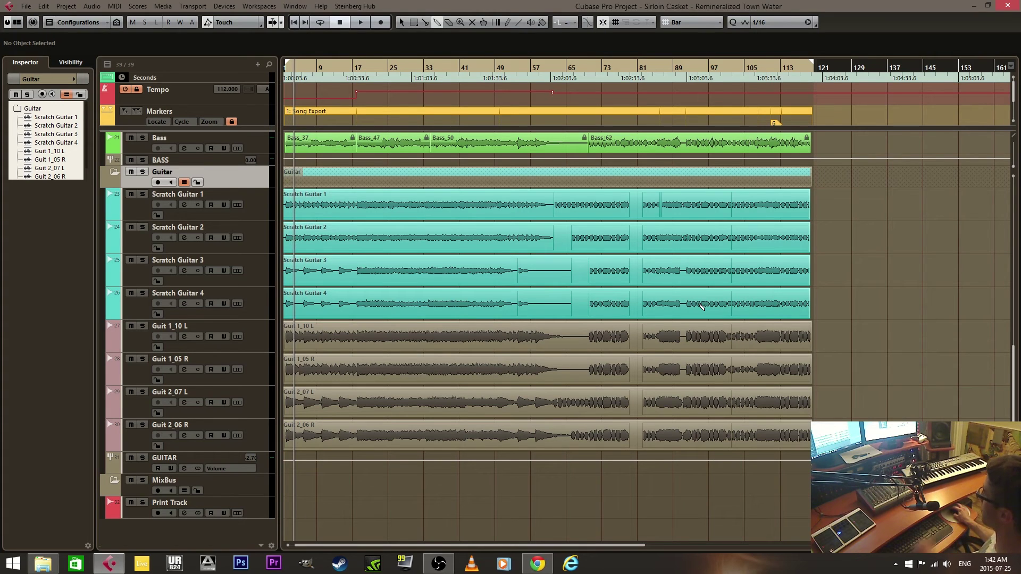
Step: Undo the gluing, crossfade, dissolving, trimming and part conversion on the guitar tracks back to the original separate events
key(ctrl+z)
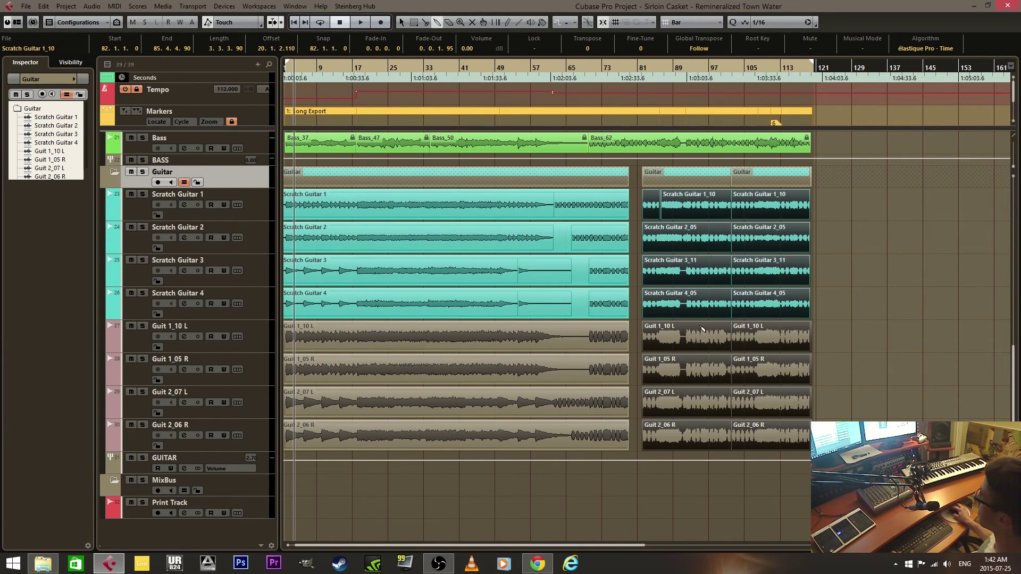
click(603, 304)
right_click(860, 314)
click(860, 314)
key(ctrl+z)
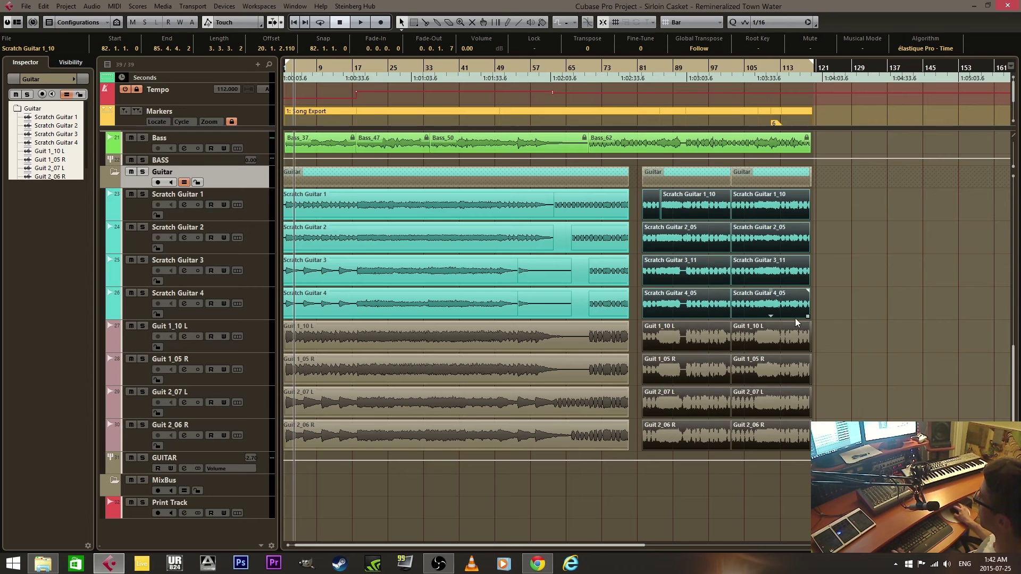
key(ctrl+z)
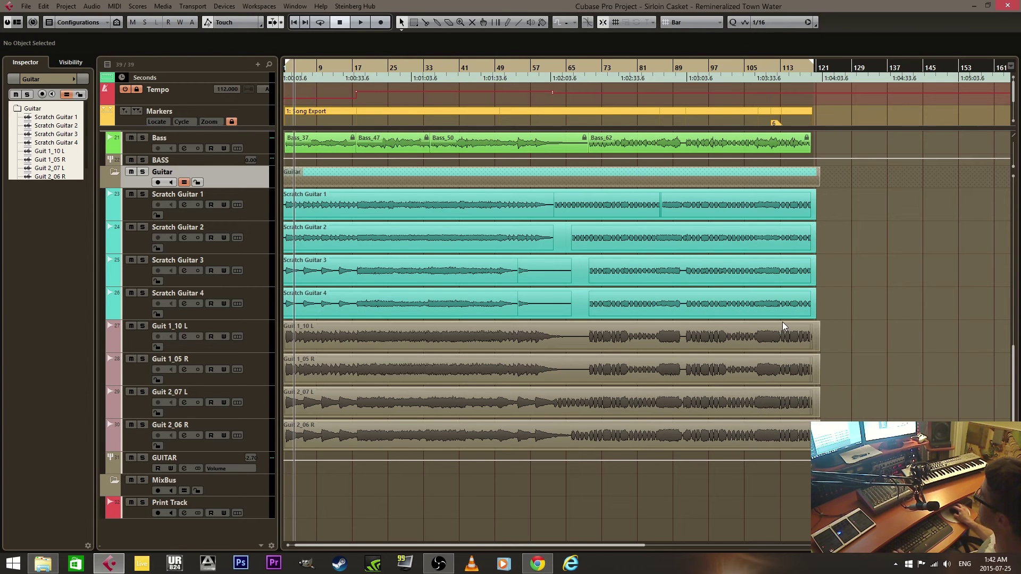
key(ctrl+z)
key(ctrl+z)
click(857, 310)
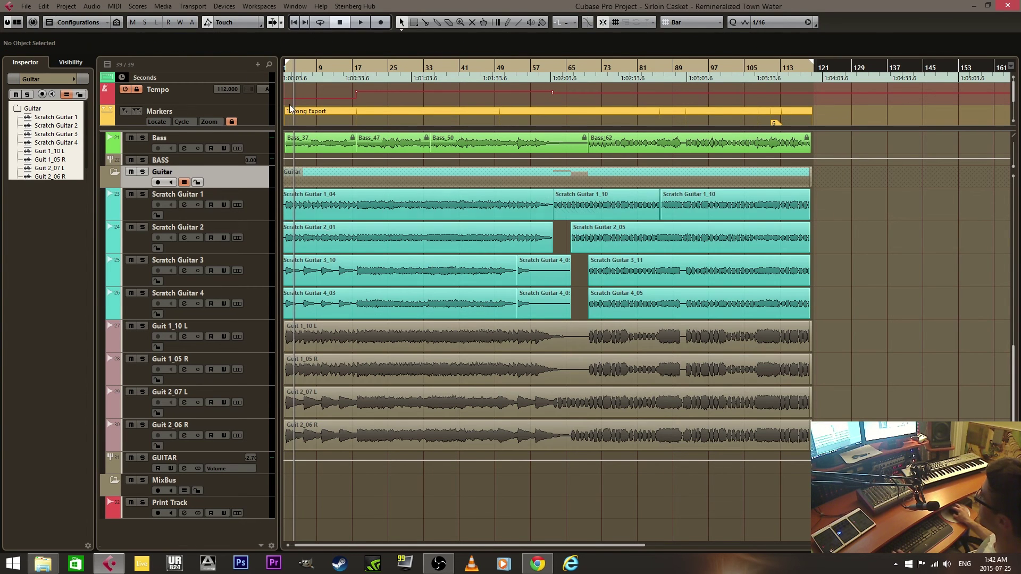
click(92, 6)
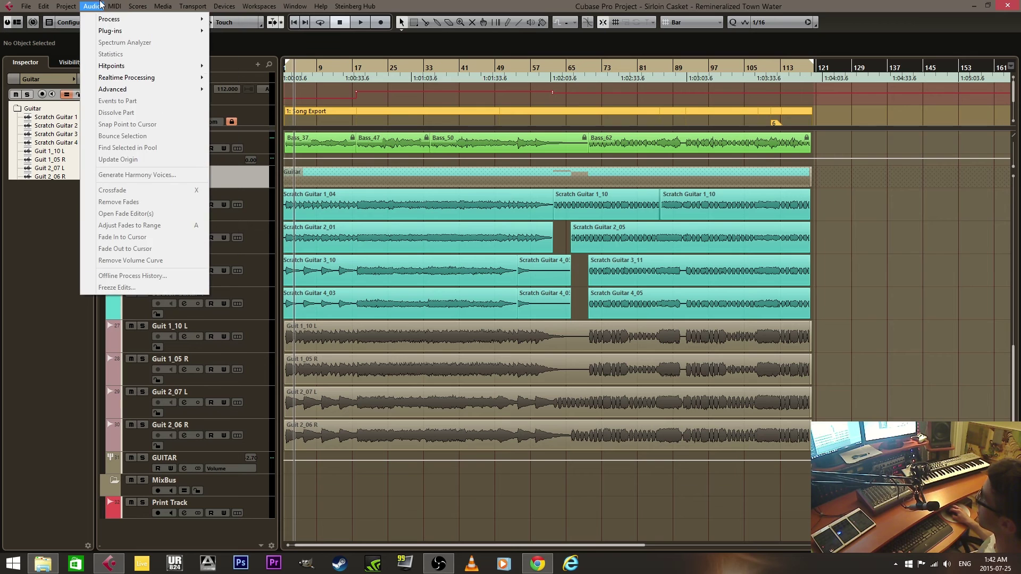
click(101, 5)
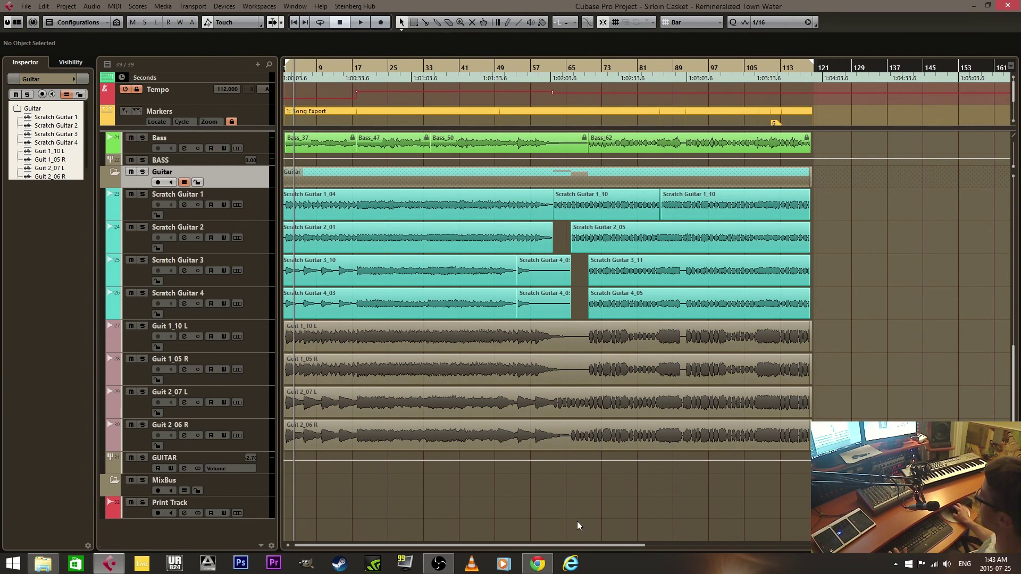
Step: Switch to Chrome to view the YouTube comment about the Group Editing problem, and return to Cubase
mouse_move(547, 568)
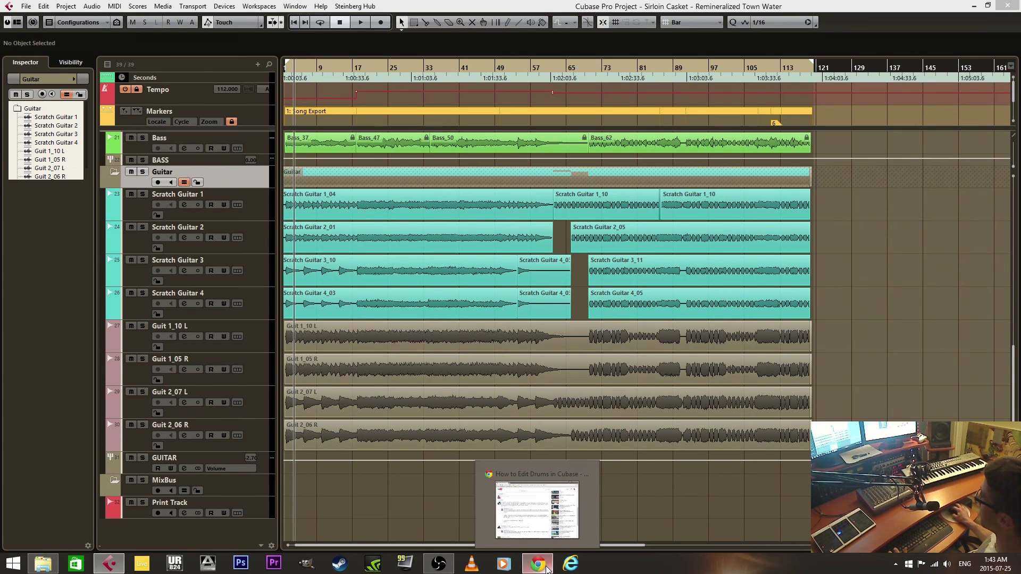
click(548, 568)
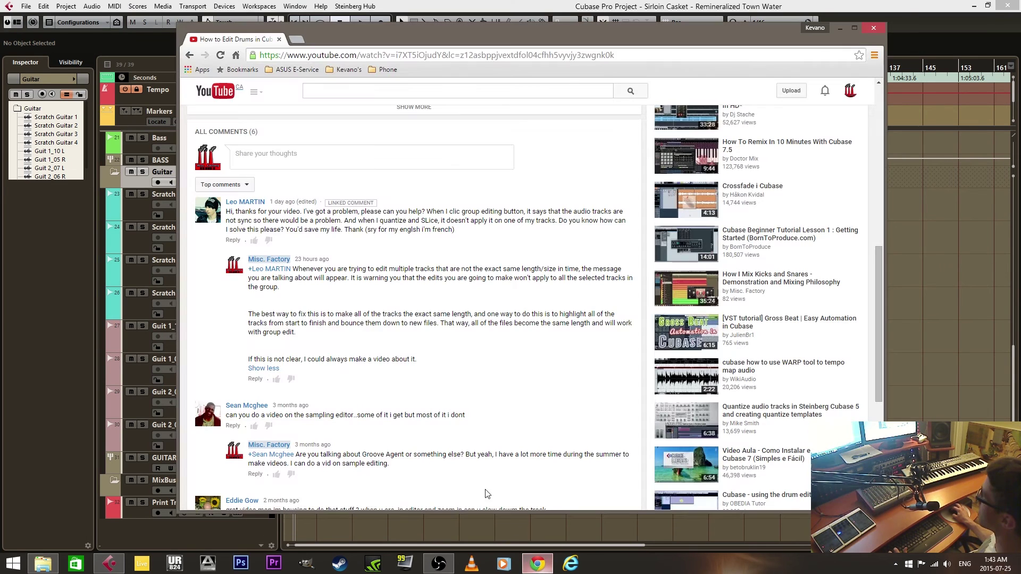
click(540, 567)
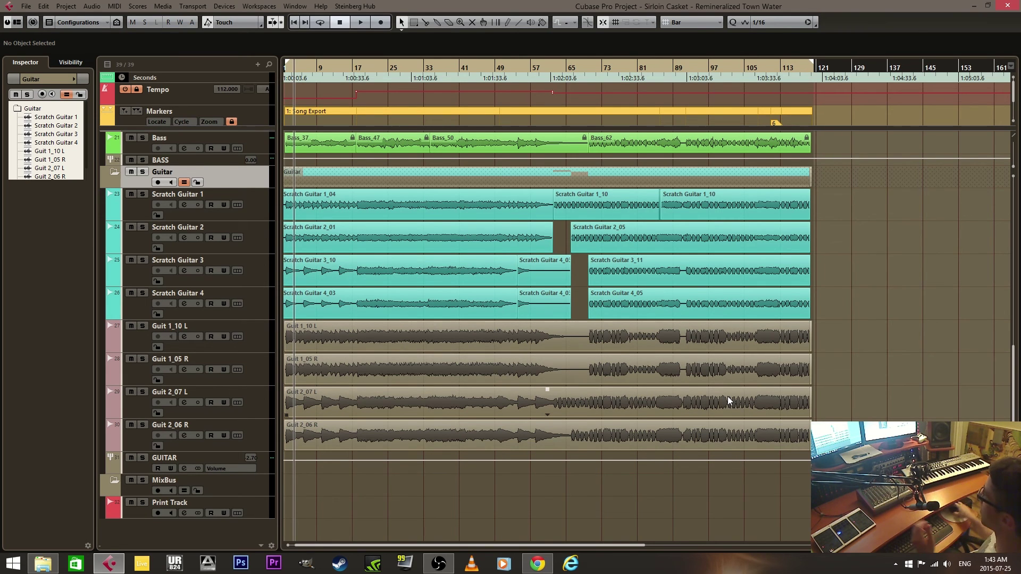
Step: Unlock the Drums folder and examine its sliced drum events around bar 33, returning to the overview of the Guitar folder
scroll(875, 334, up, 10)
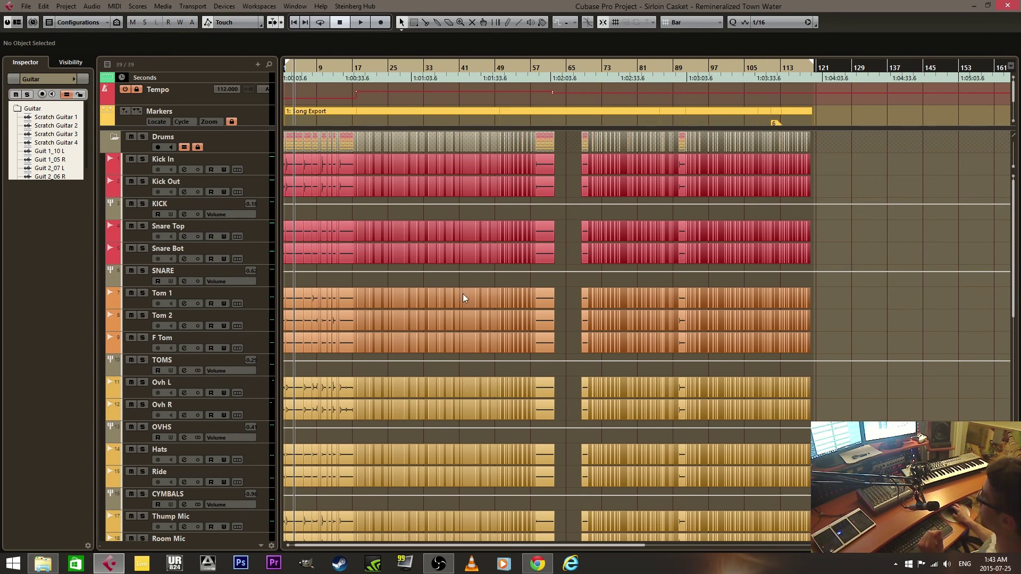
click(425, 72)
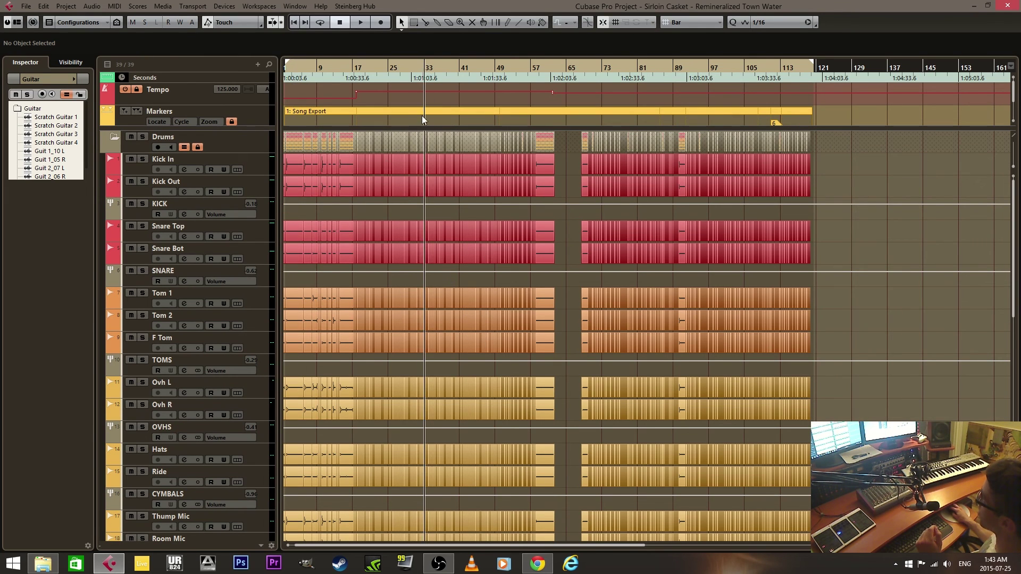
key(h)
key(h)
key(h)
key(h)
key(h)
key(h)
key(h)
key(h)
key(KP_Subtract)
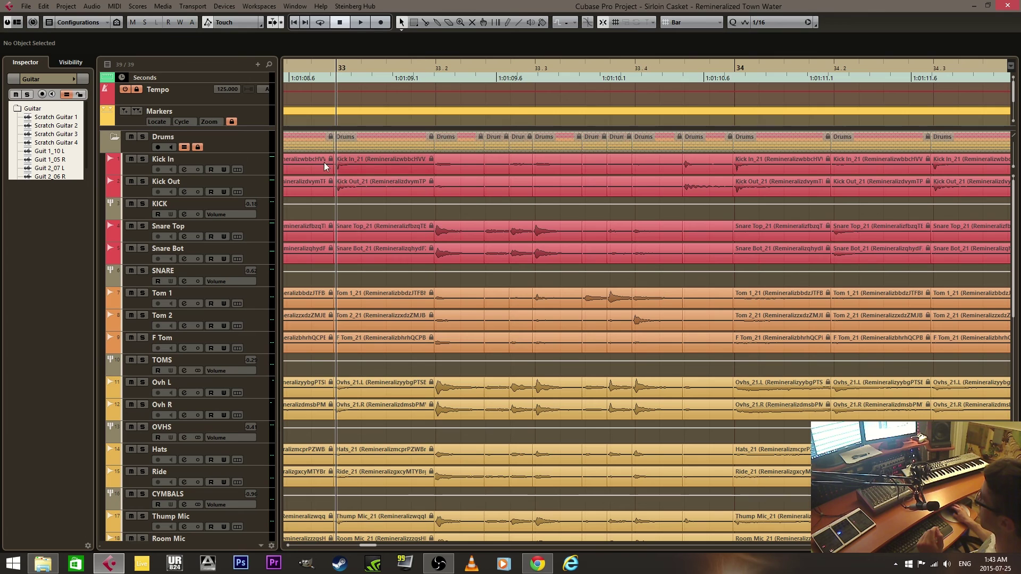
click(198, 147)
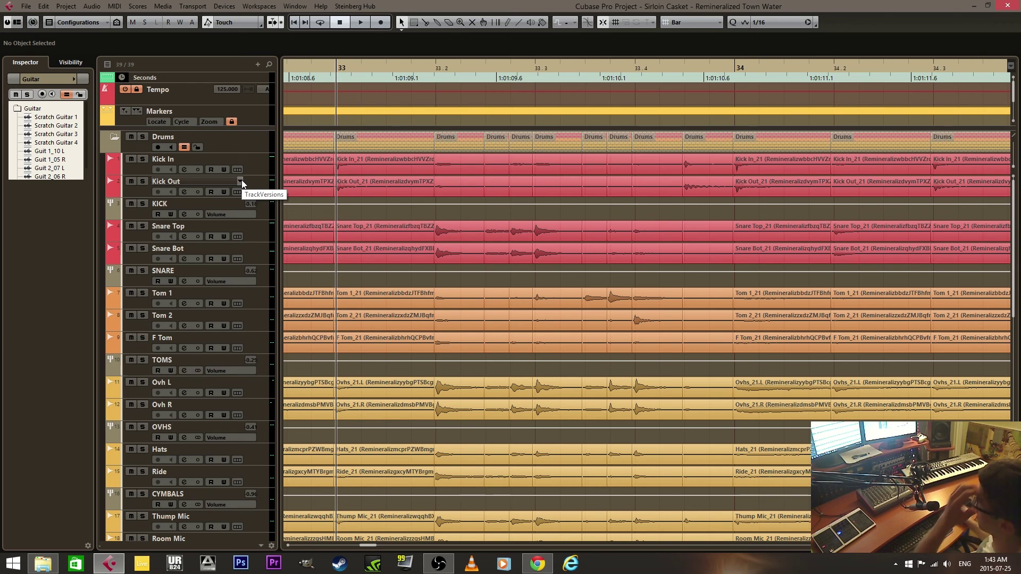
drag(330, 74, 338, 21)
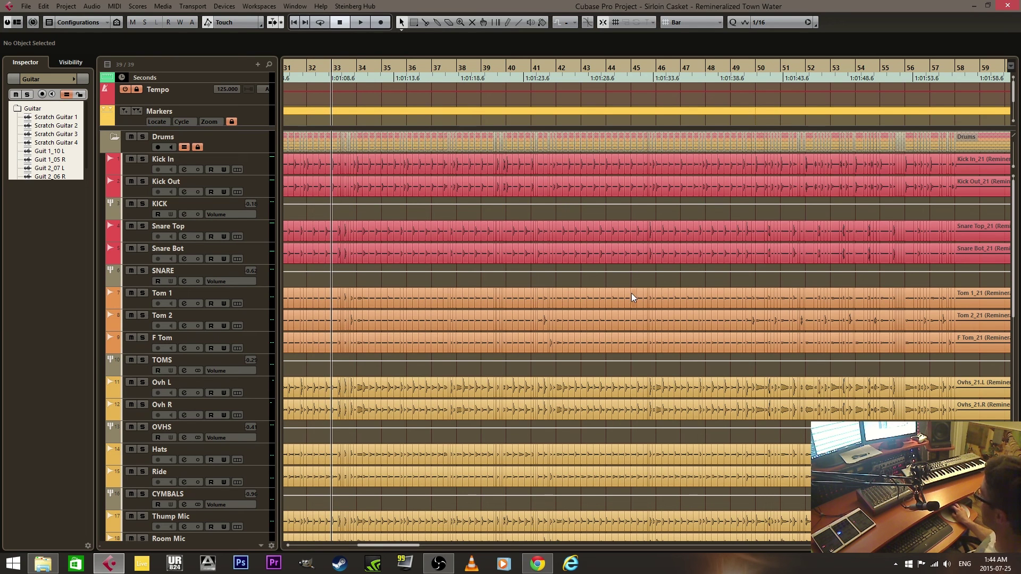
scroll(631, 292, down, 10)
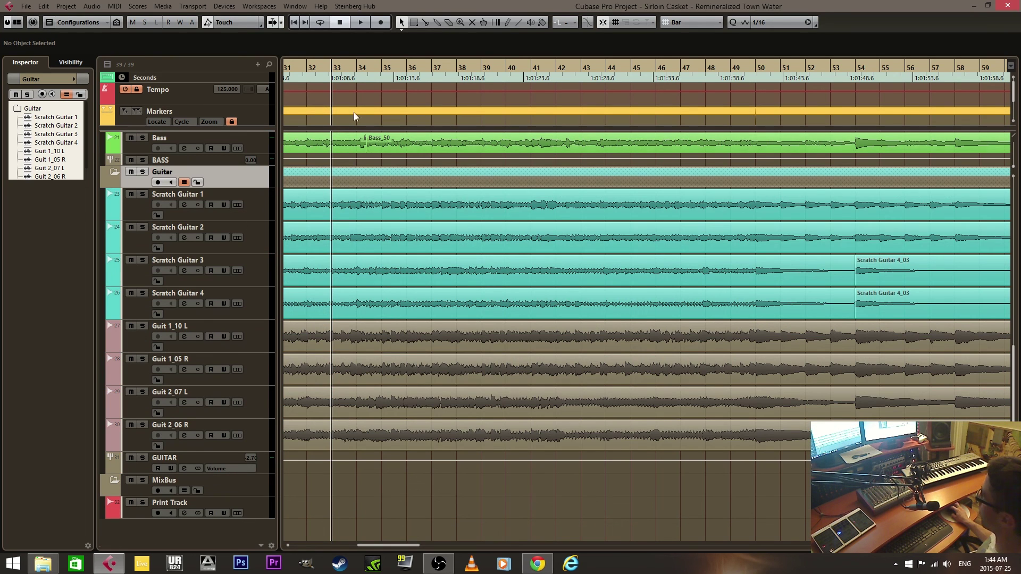
drag(357, 72, 225, 53)
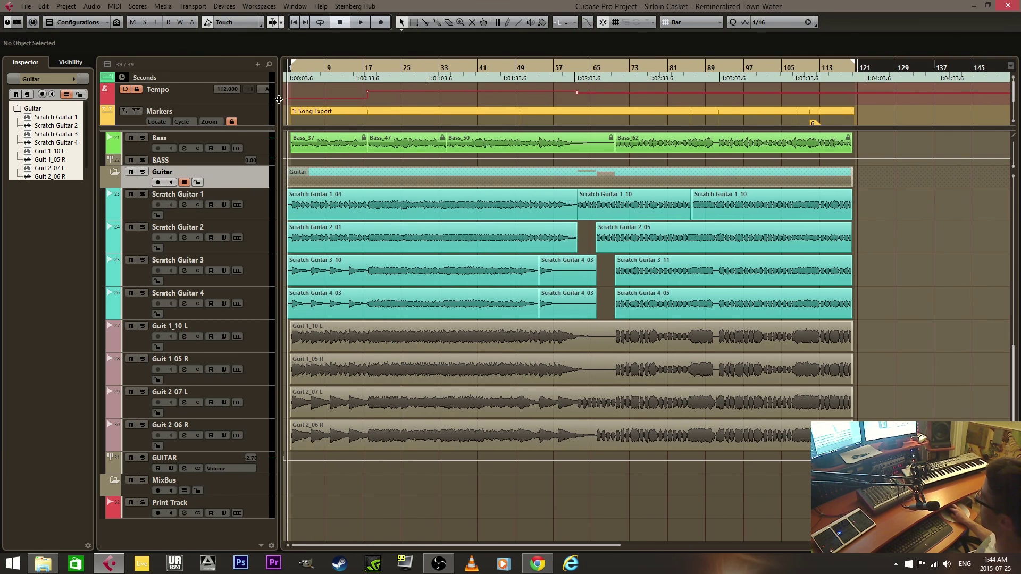